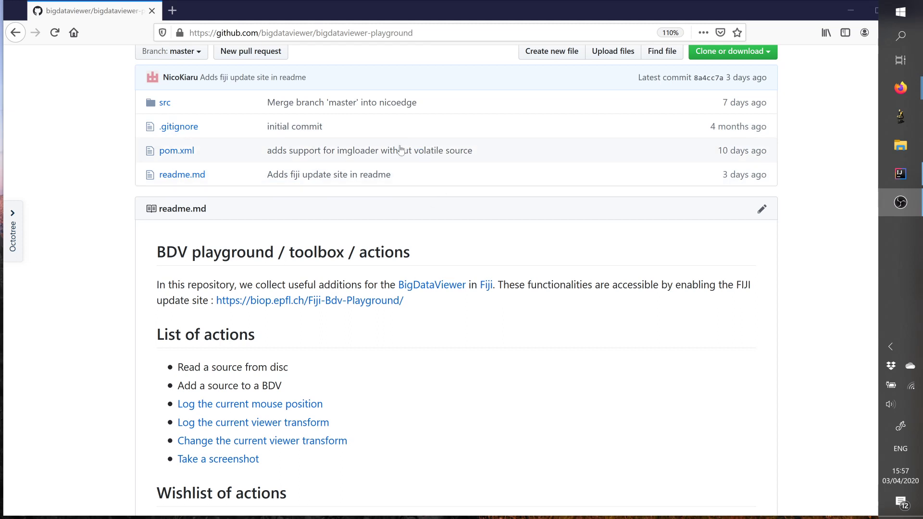
Highlight the repository name and the Fiji-Bdv-Playground update-site link, then switch to Fiji
{"action": "left_click_drag", "start_coordinate": [413, 32], "coordinate": [316, 32]}
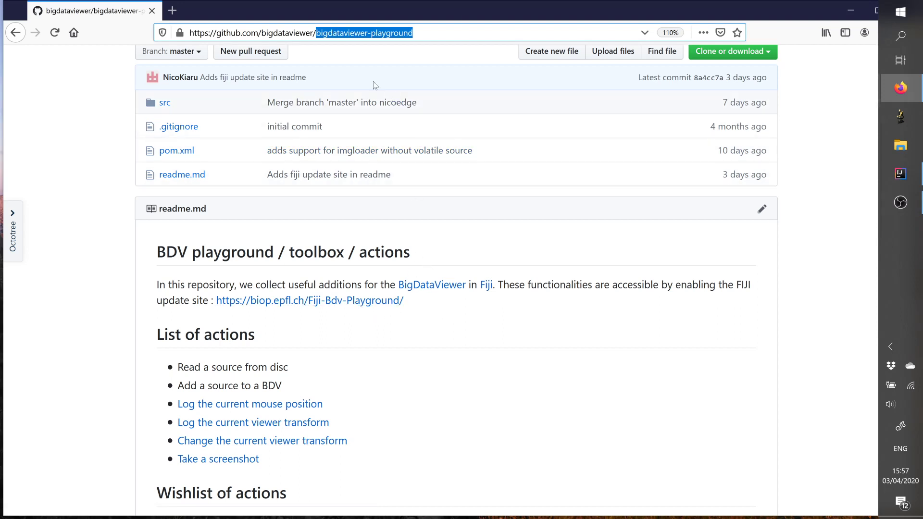
{"action": "left_click_drag", "start_coordinate": [410, 301], "coordinate": [216, 301]}
{"action": "left_click", "coordinate": [529, 305]}
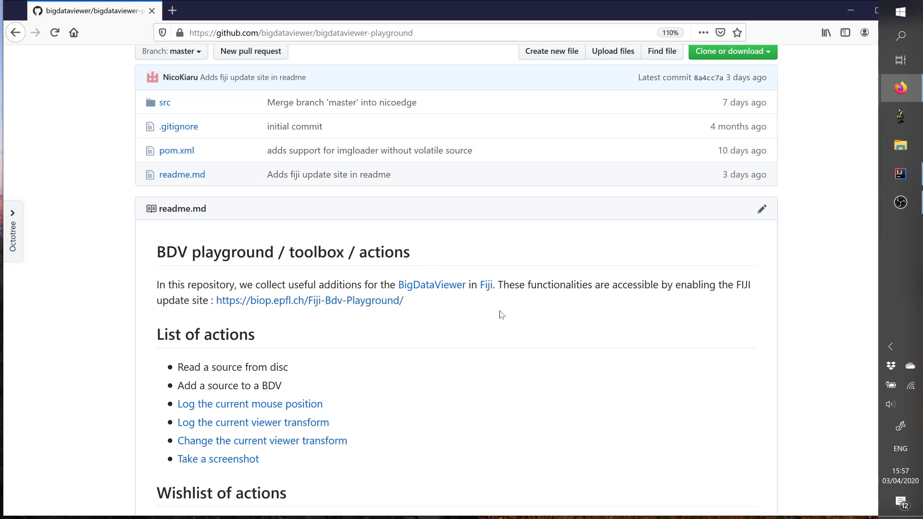
{"action": "left_click", "coordinate": [900, 118]}
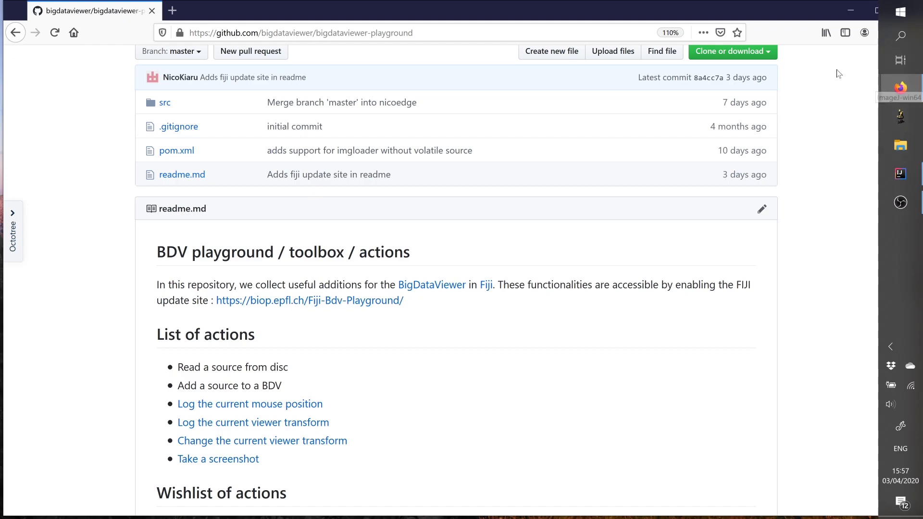
Open BigDataViewer > SpimDataset > Open XML/HDF5 Files, showing the ccf2017-mod65000 dataset file
{"action": "key", "text": "super+d"}
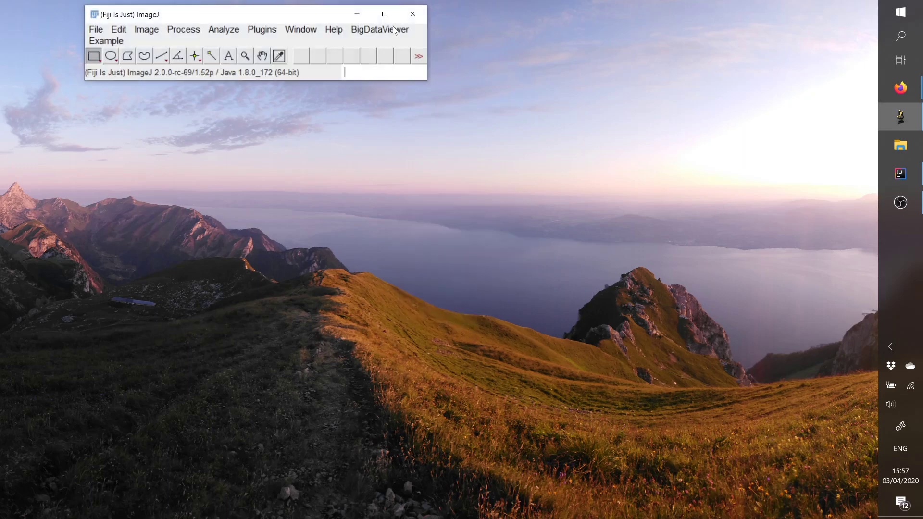
{"action": "left_click", "coordinate": [394, 30]}
{"action": "mouse_move", "coordinate": [333, 30]}
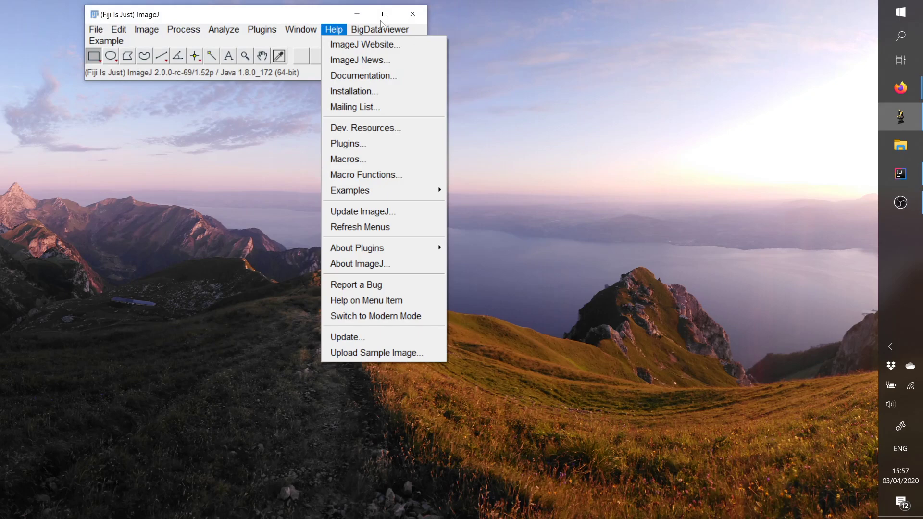
{"action": "mouse_move", "coordinate": [382, 29]}
{"action": "mouse_move", "coordinate": [392, 90]}
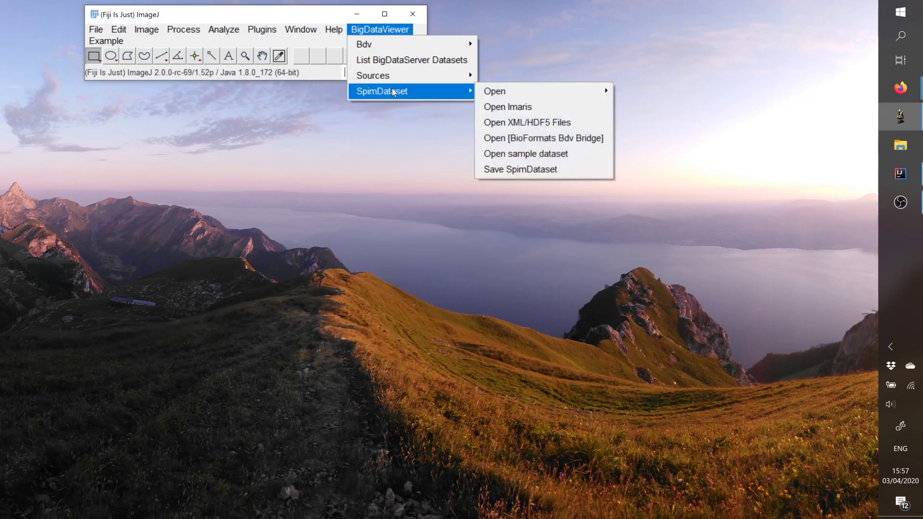
Load the listed ccf2017-mod65000 atlas XML file into Bdv Sources
{"action": "left_click", "coordinate": [540, 128]}
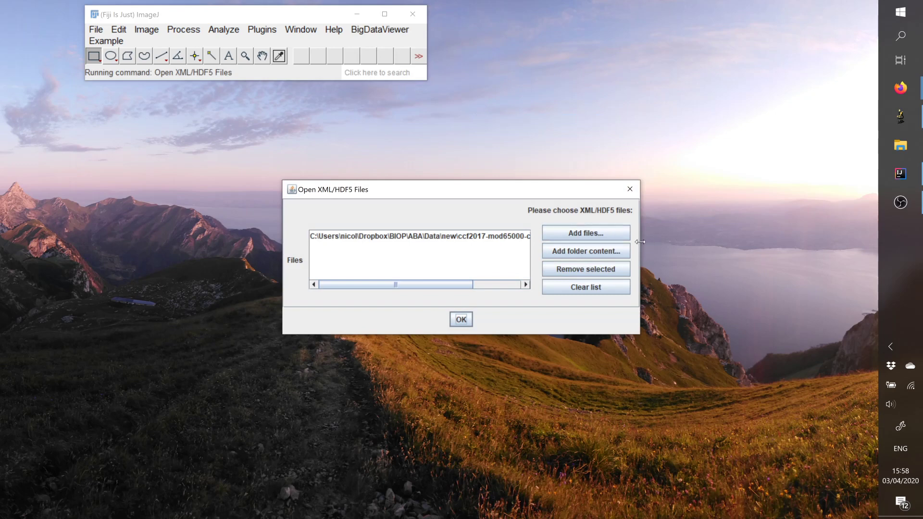
{"action": "left_click_drag", "start_coordinate": [640, 241], "coordinate": [720, 242]}
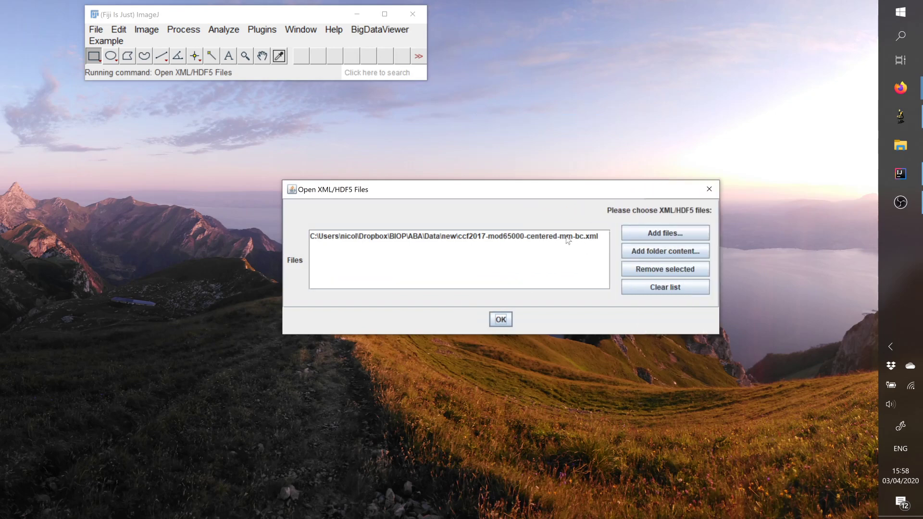
{"action": "left_click", "coordinate": [500, 320]}
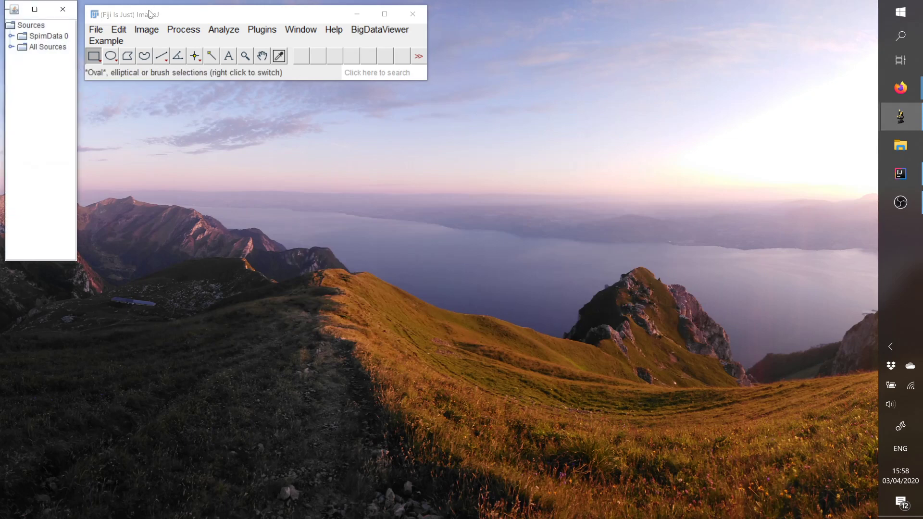
Move the Fiji window aside, enlarge Bdv Sources, and select the SpimData 0 node
{"action": "left_click_drag", "start_coordinate": [150, 15], "coordinate": [410, 23]}
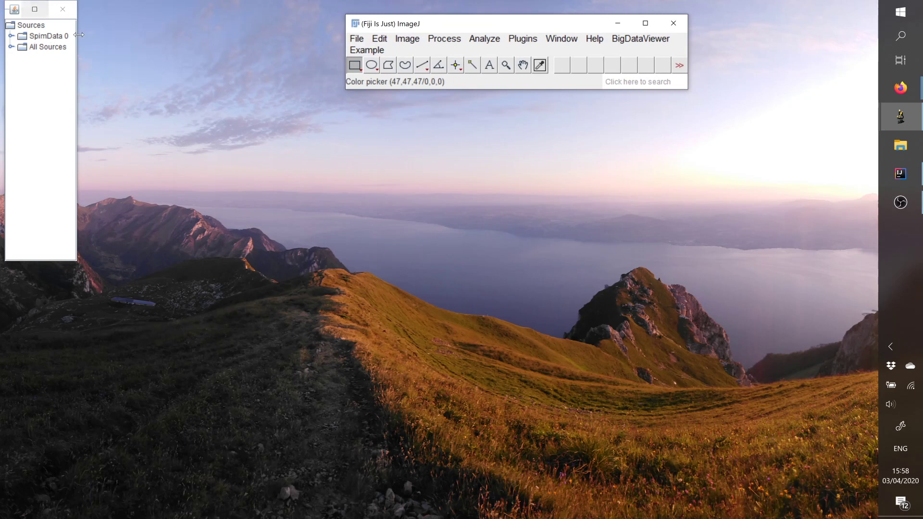
{"action": "left_click", "coordinate": [43, 33]}
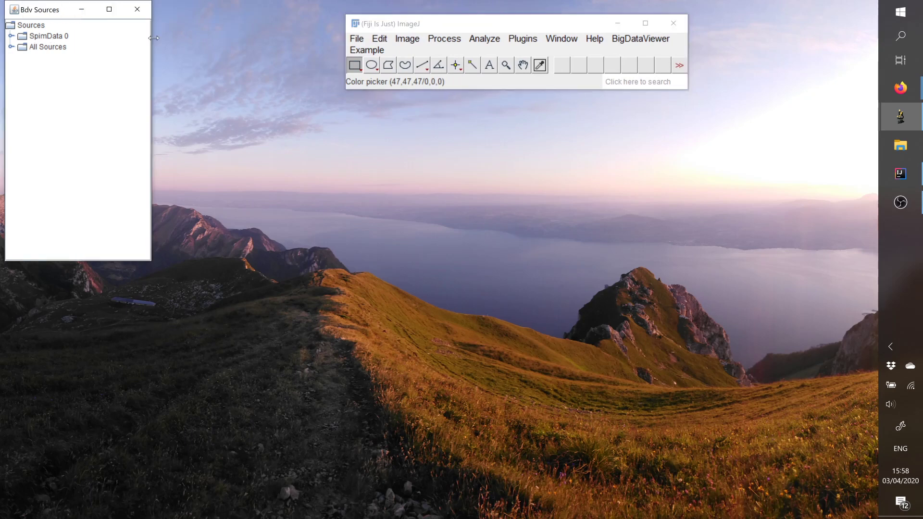
{"action": "left_click", "coordinate": [11, 37]}
{"action": "left_click", "coordinate": [11, 36]}
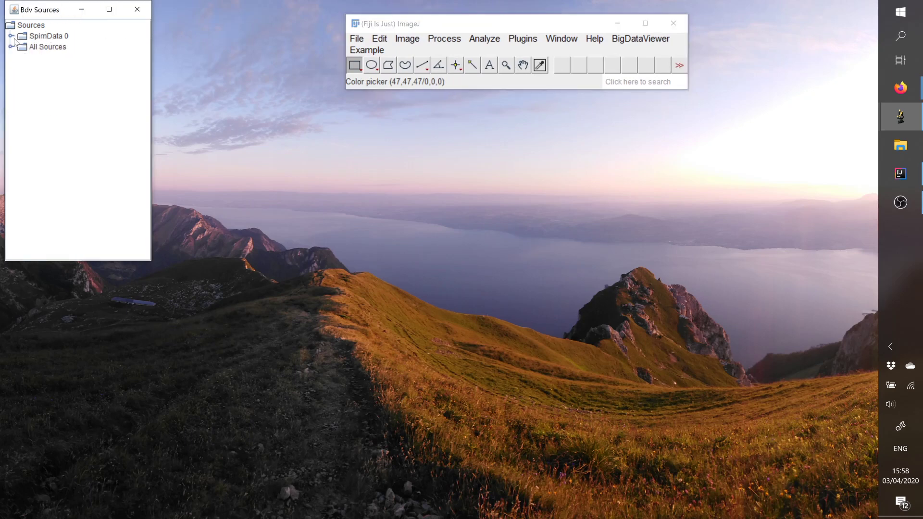
{"action": "left_click", "coordinate": [41, 37]}
Show the SpimData 0 sources in a new empty BigDataViewer window with auto contrast
{"action": "right_click", "coordinate": [51, 36]}
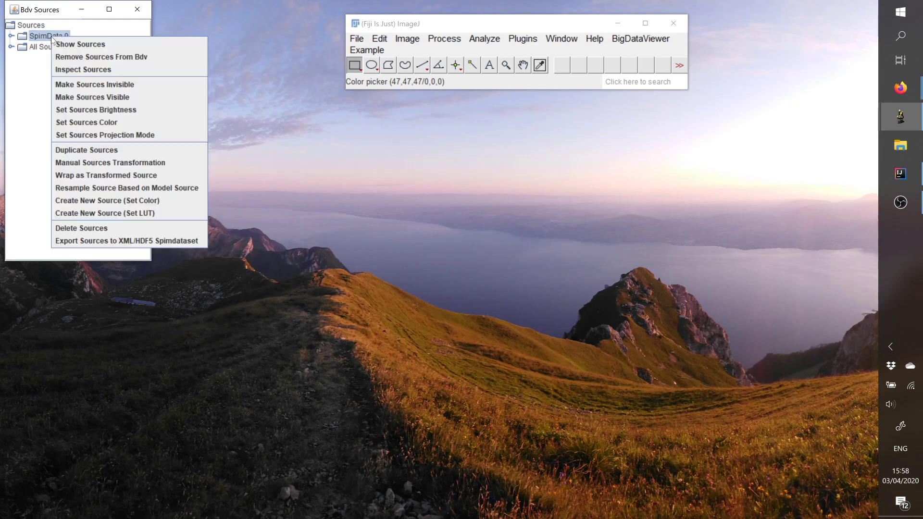
{"action": "left_click", "coordinate": [70, 45]}
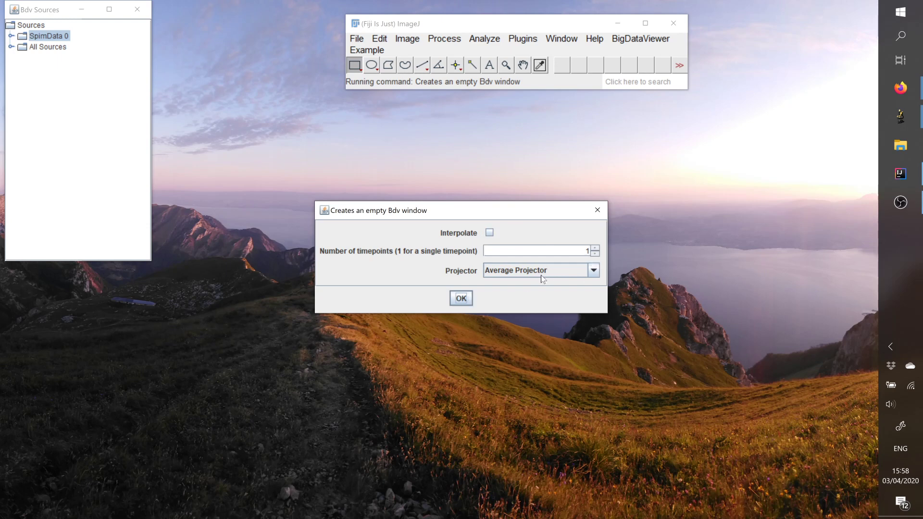
{"action": "left_click", "coordinate": [460, 301]}
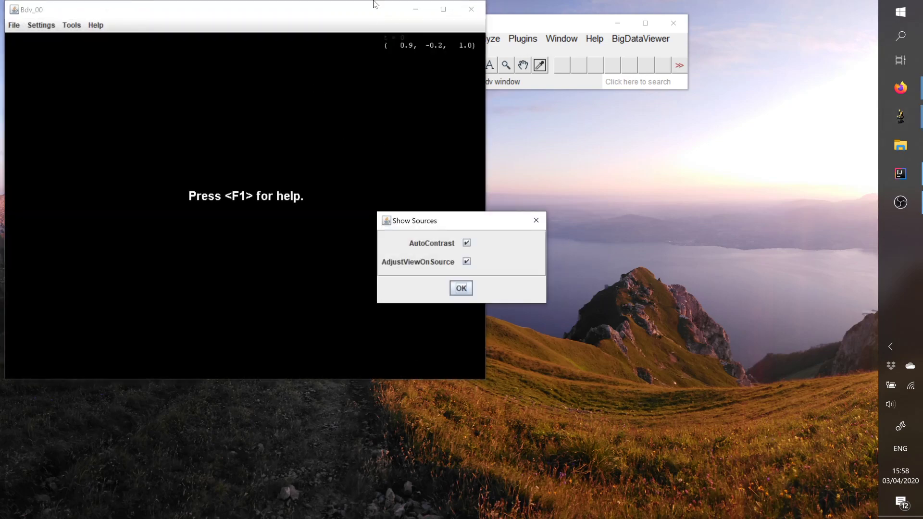
{"action": "left_click_drag", "start_coordinate": [477, 220], "coordinate": [754, 85]}
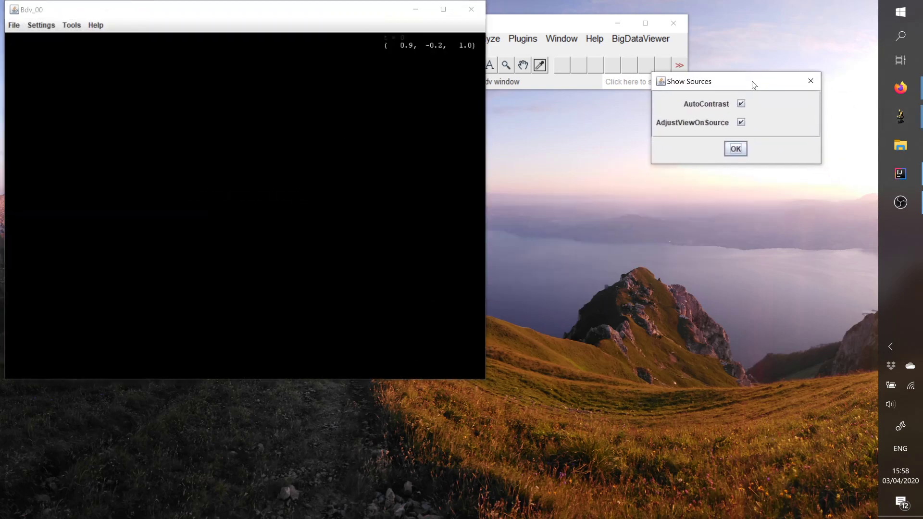
{"action": "left_click", "coordinate": [735, 149]}
Arrange the viewer and main Fiji windows side by side
{"action": "left_click_drag", "start_coordinate": [301, 8], "coordinate": [636, 101]}
{"action": "mouse_move", "coordinate": [645, 242]}
{"action": "right_mouse_down"}
{"action": "mouse_move", "coordinate": [623, 232]}
{"action": "mouse_move", "coordinate": [631, 235]}
{"action": "right_mouse_up"}
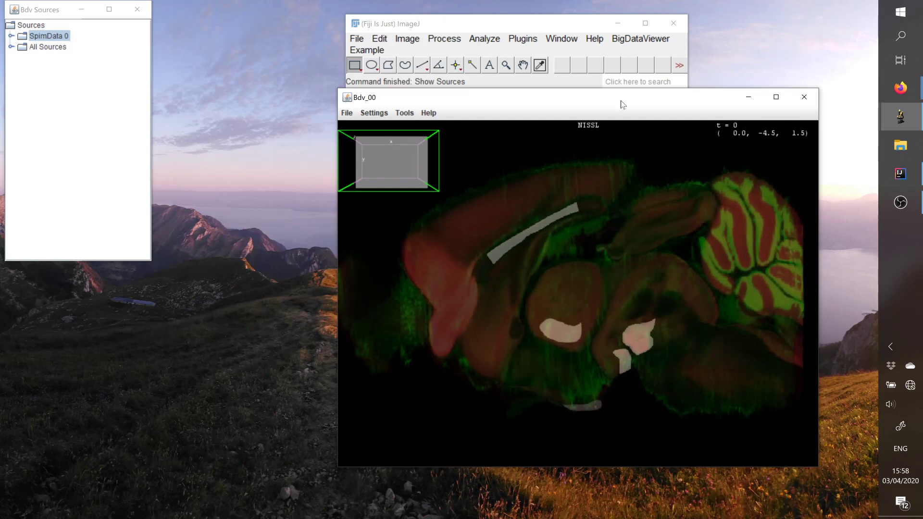
{"action": "left_click_drag", "start_coordinate": [621, 104], "coordinate": [518, 124]}
{"action": "left_click_drag", "start_coordinate": [559, 23], "coordinate": [502, 30]}
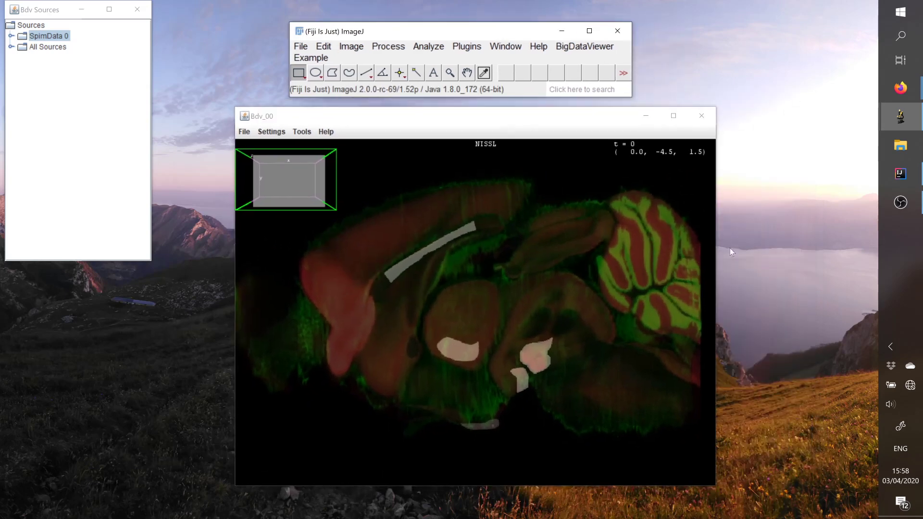
Open the viewer side panel and set the ARA channel's display maximum to 10,000
{"action": "left_click", "coordinate": [711, 313]}
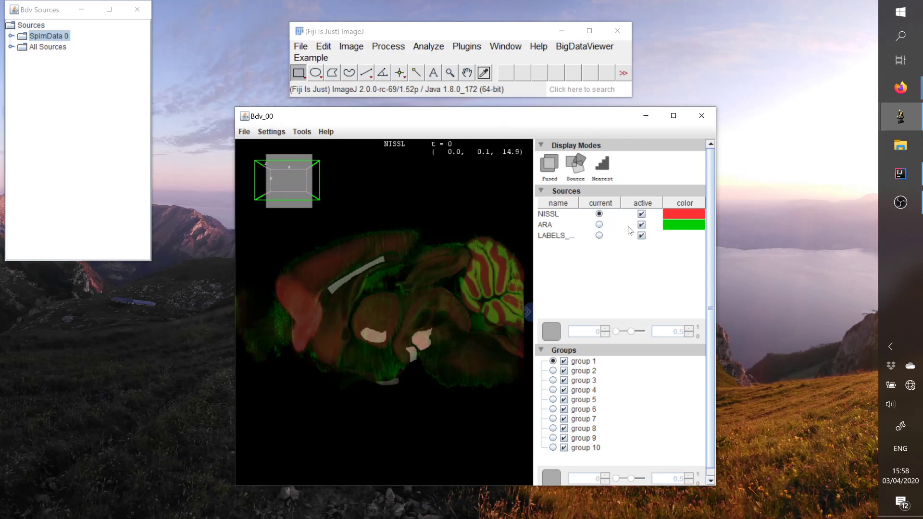
{"action": "left_click", "coordinate": [560, 215]}
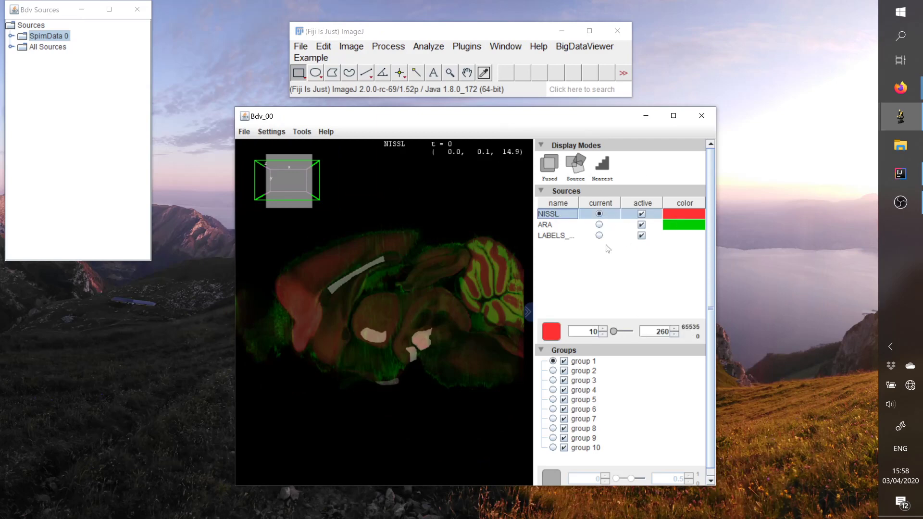
{"action": "left_click", "coordinate": [560, 230]}
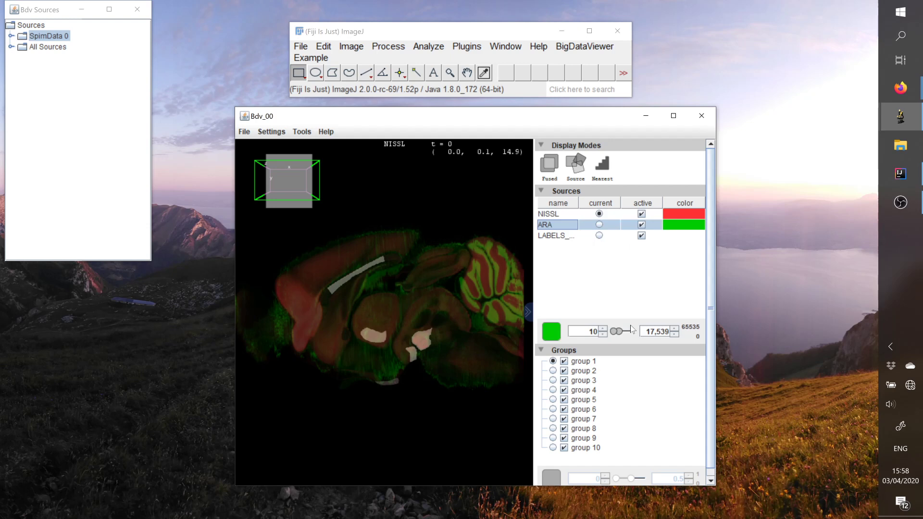
{"action": "double_click", "coordinate": [658, 331]}
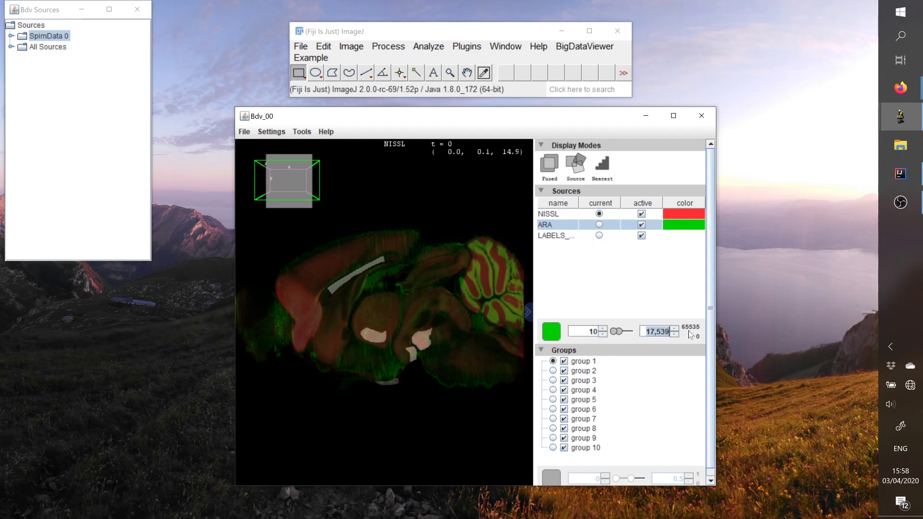
{"action": "type", "text": "10,0"}
{"action": "type", "text": "0000"}
{"action": "key", "text": "Return"}
{"action": "left_click_drag", "start_coordinate": [322, 296], "coordinate": [374, 262]}
{"action": "key", "text": "s"}
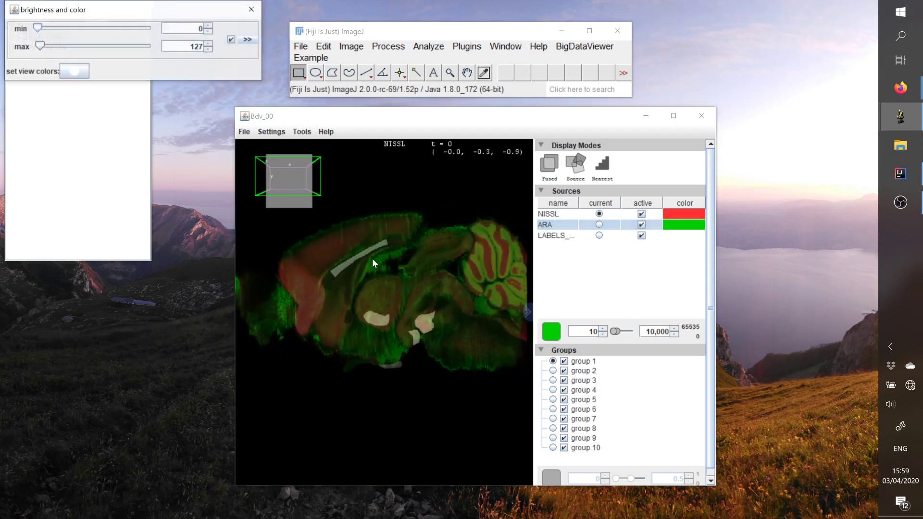
{"action": "left_click", "coordinate": [251, 12]}
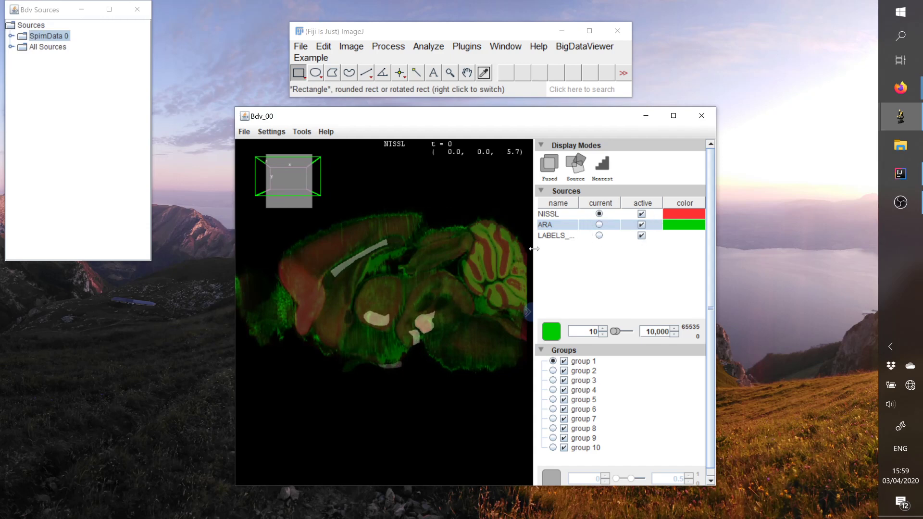
Set the NISSL channel's display maximum to 50
{"action": "left_click", "coordinate": [642, 213]}
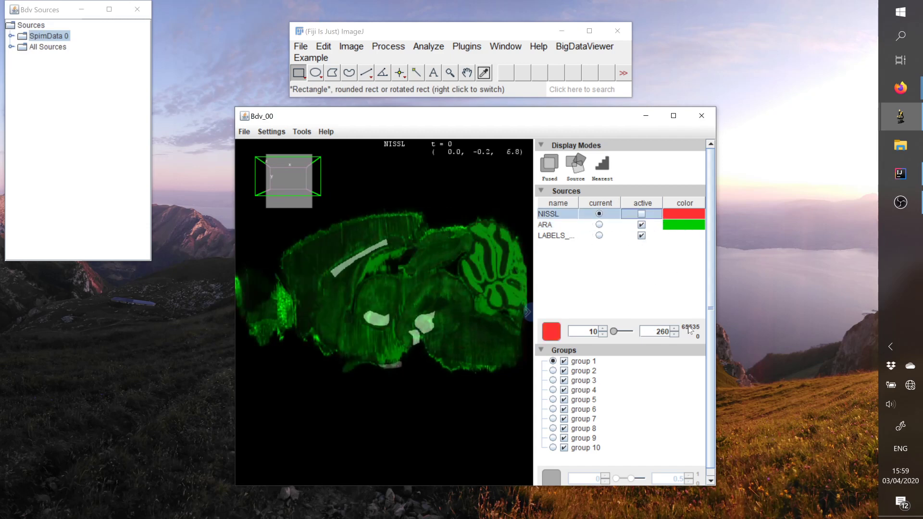
{"action": "left_click", "coordinate": [641, 213]}
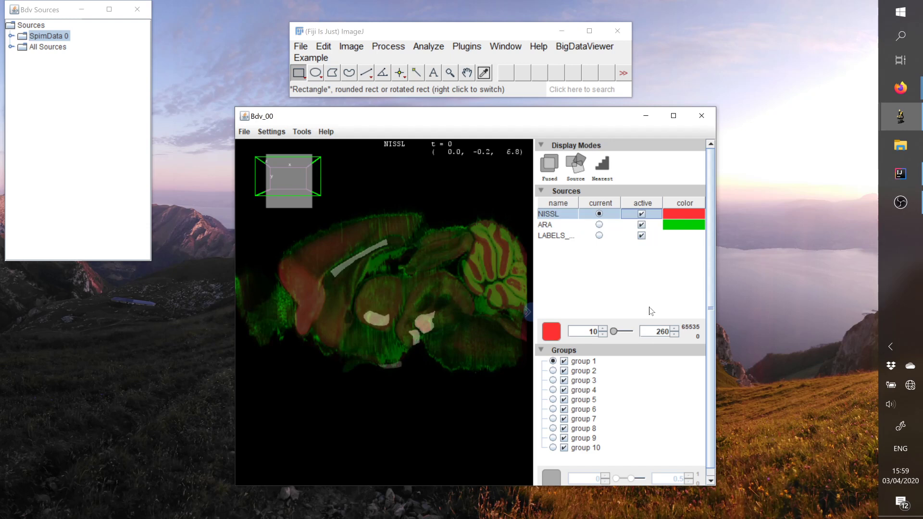
{"action": "double_click", "coordinate": [659, 331]}
{"action": "type", "text": "200"}
{"action": "double_click", "coordinate": [660, 331]}
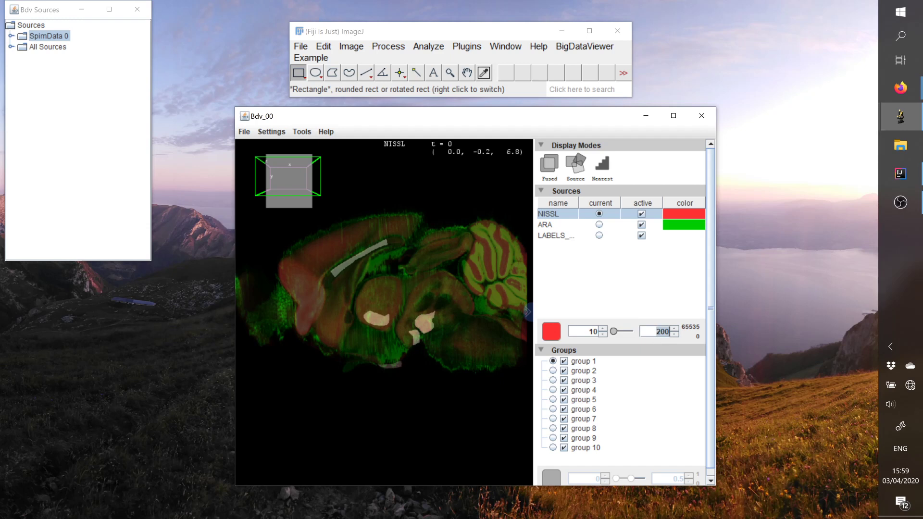
{"action": "type", "text": "50"}
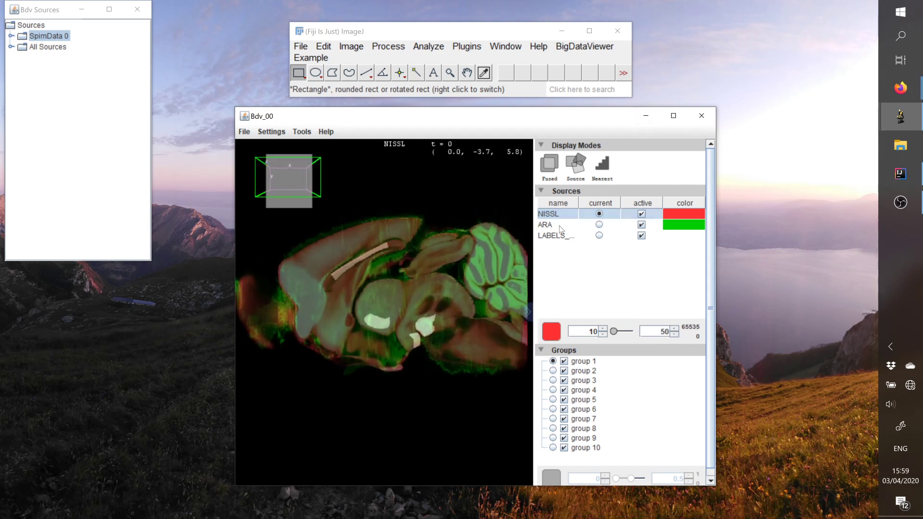
{"action": "left_click", "coordinate": [528, 313]}
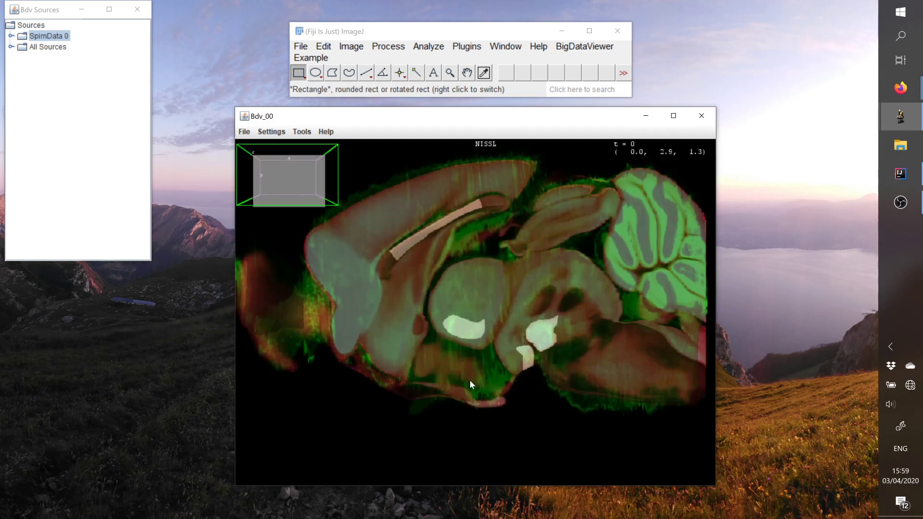
{"action": "scroll", "coordinate": [523, 302], "scroll_direction": "up", "scroll_amount": 2, "text": "ctrl"}
{"action": "left_click_drag", "start_coordinate": [519, 340], "coordinate": [505, 286]}
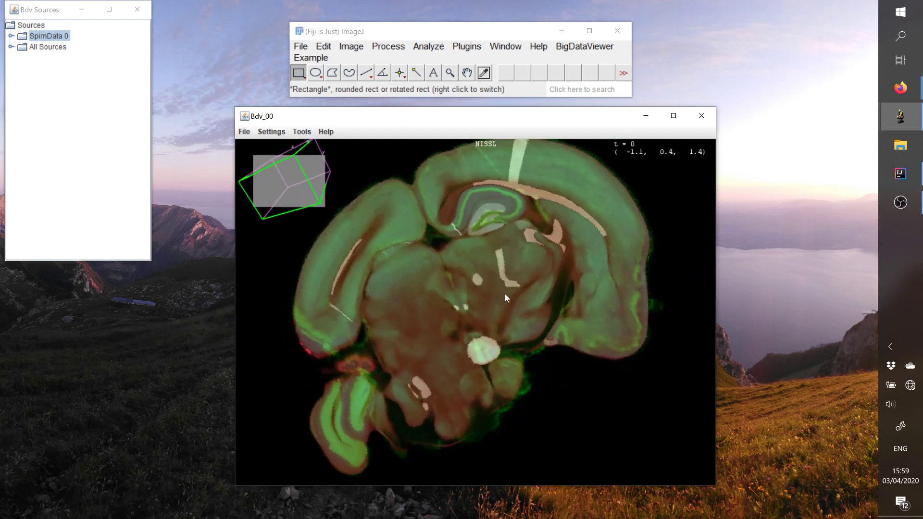
{"action": "left_click_drag", "start_coordinate": [505, 295], "coordinate": [477, 297]}
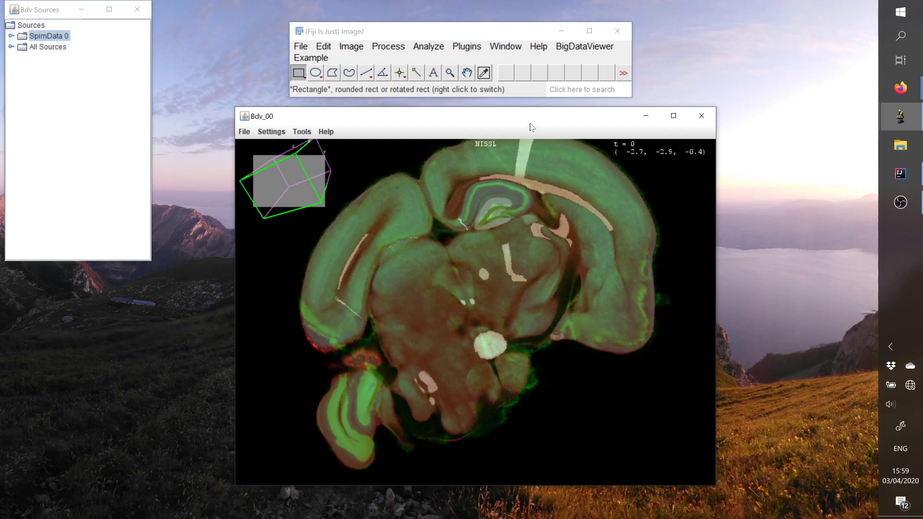
{"action": "left_click_drag", "start_coordinate": [532, 127], "coordinate": [515, 114]}
{"action": "left_click_drag", "start_coordinate": [563, 310], "coordinate": [518, 291]}
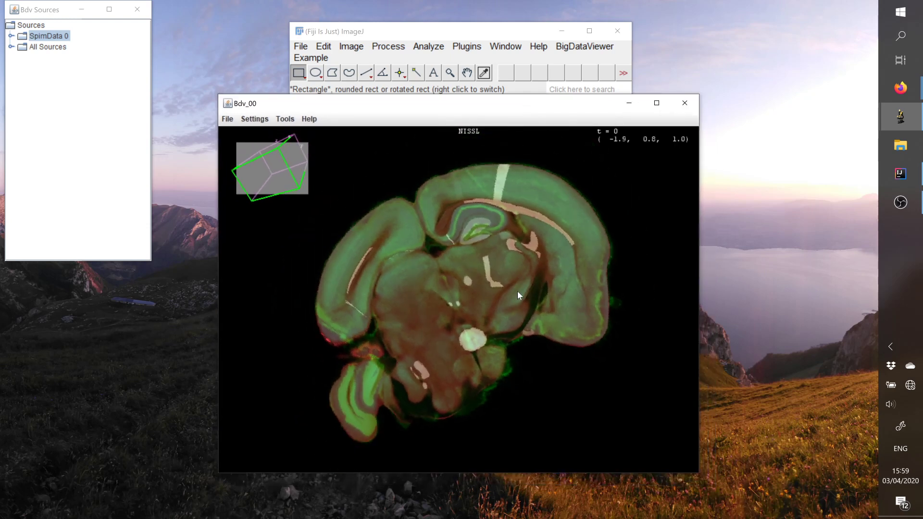
{"action": "left_click", "coordinate": [577, 47]}
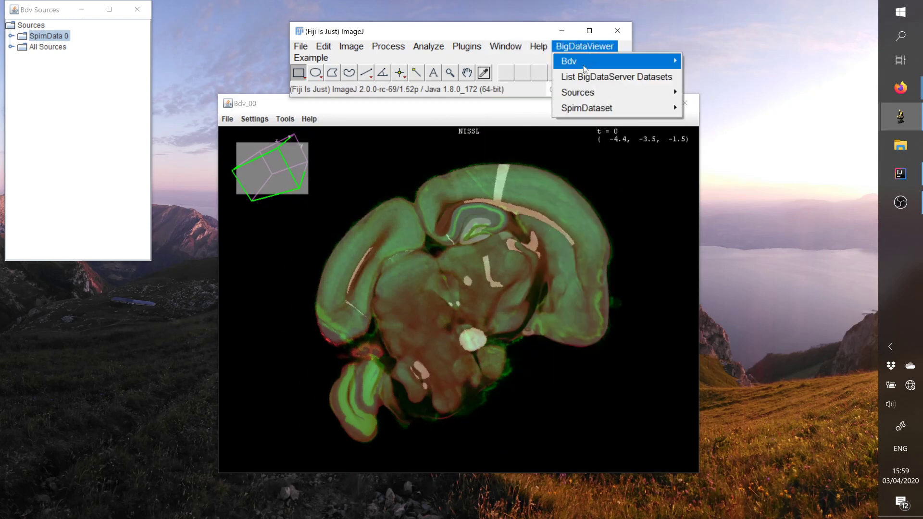
{"action": "mouse_move", "coordinate": [584, 68]}
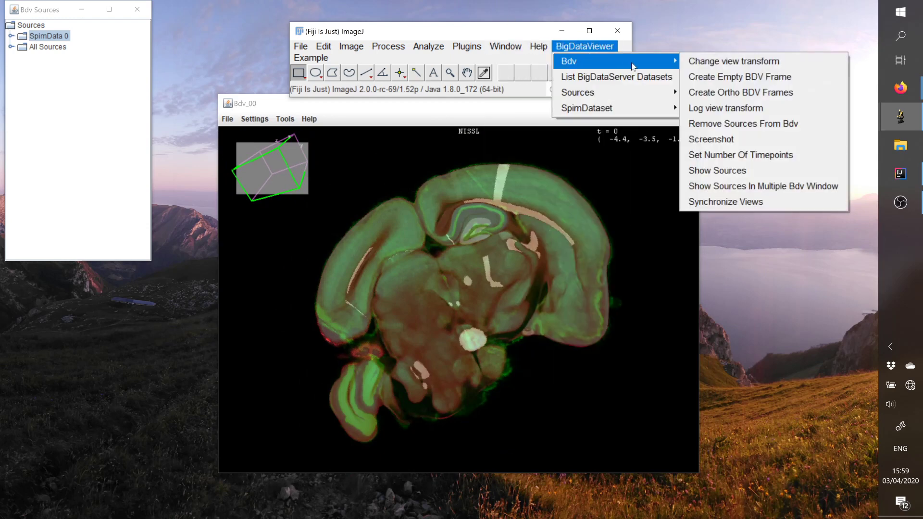
{"action": "left_click", "coordinate": [728, 140]}
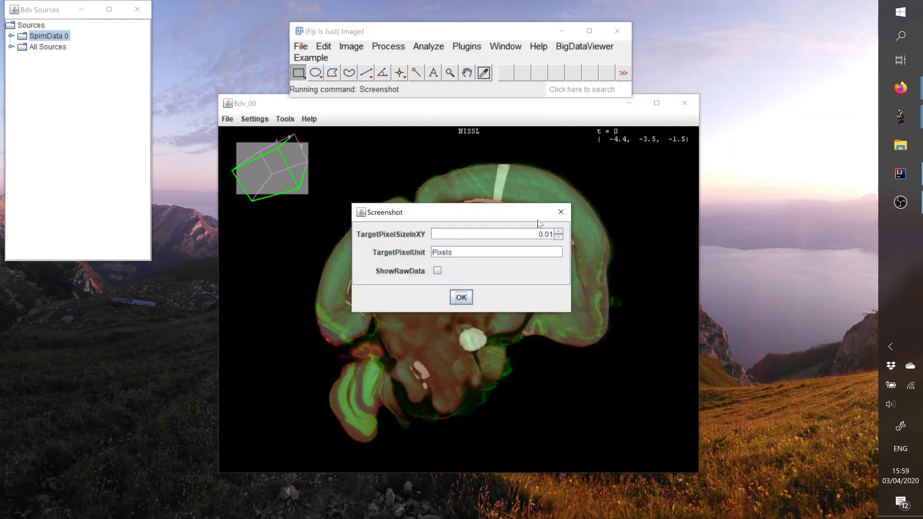
{"action": "left_click_drag", "start_coordinate": [592, 187], "coordinate": [759, 64]}
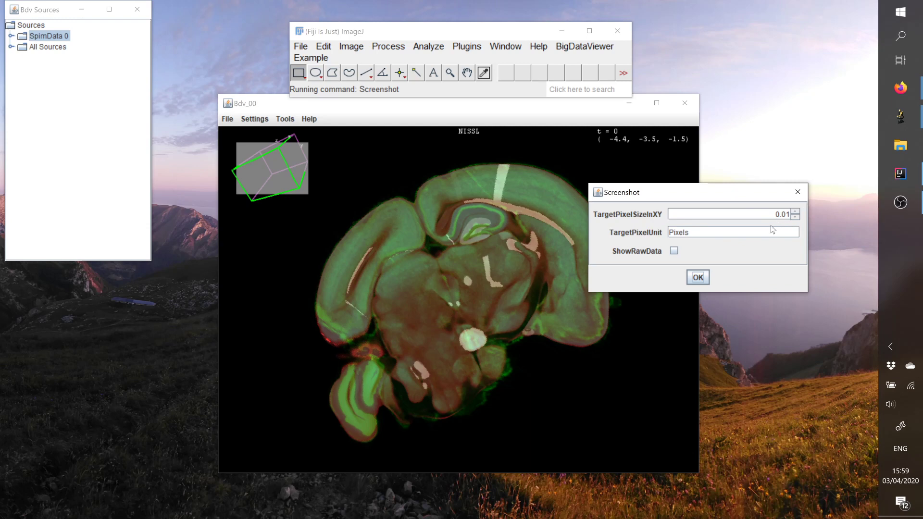
{"action": "left_click", "coordinate": [796, 195]}
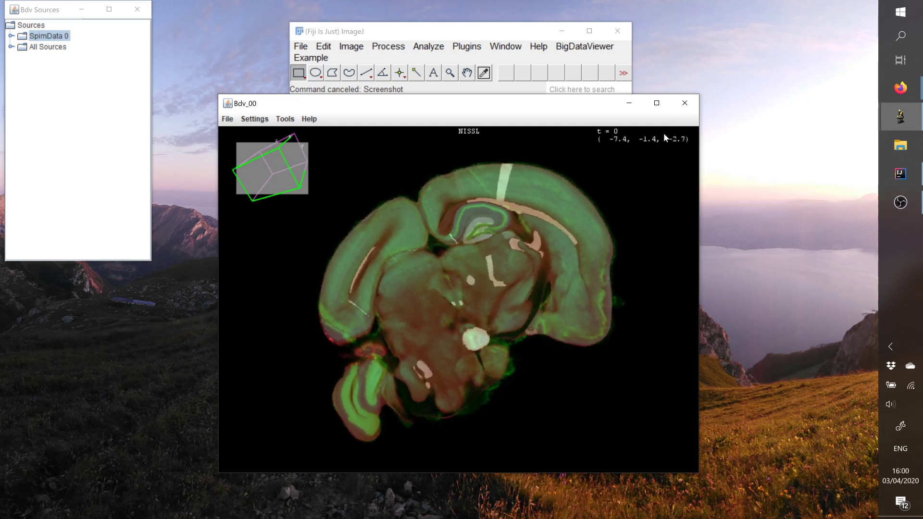
Run Bdv > Screenshot at TargetPixelSizeInXY 0.01 with ShowRawData unchecked
{"action": "left_click", "coordinate": [596, 47]}
{"action": "mouse_move", "coordinate": [597, 68]}
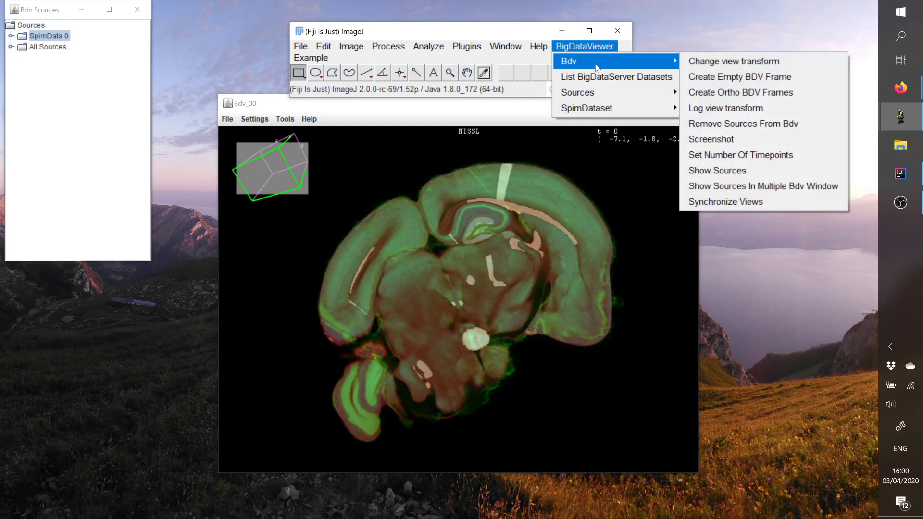
{"action": "left_click", "coordinate": [754, 144]}
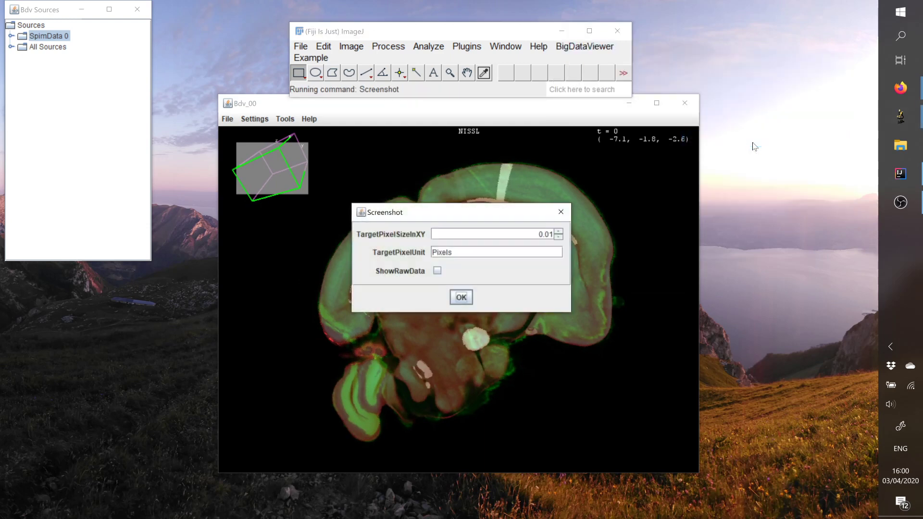
{"action": "left_click_drag", "start_coordinate": [487, 219], "coordinate": [607, 175]}
{"action": "double_click", "coordinate": [666, 190]}
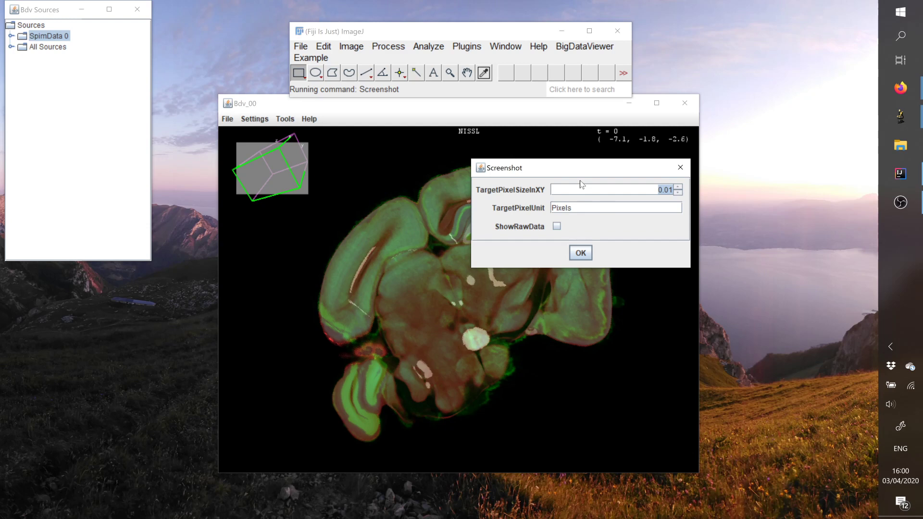
{"action": "left_click_drag", "start_coordinate": [601, 172], "coordinate": [685, 78]}
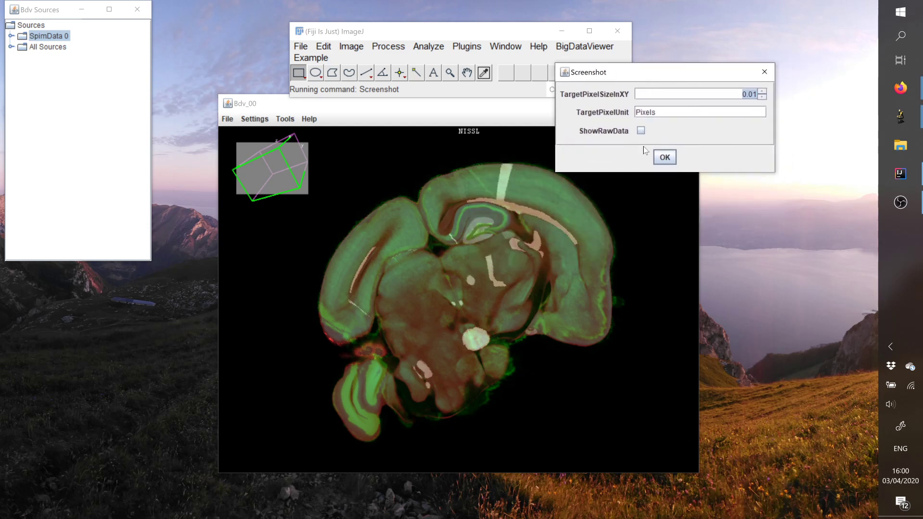
{"action": "left_click", "coordinate": [664, 157]}
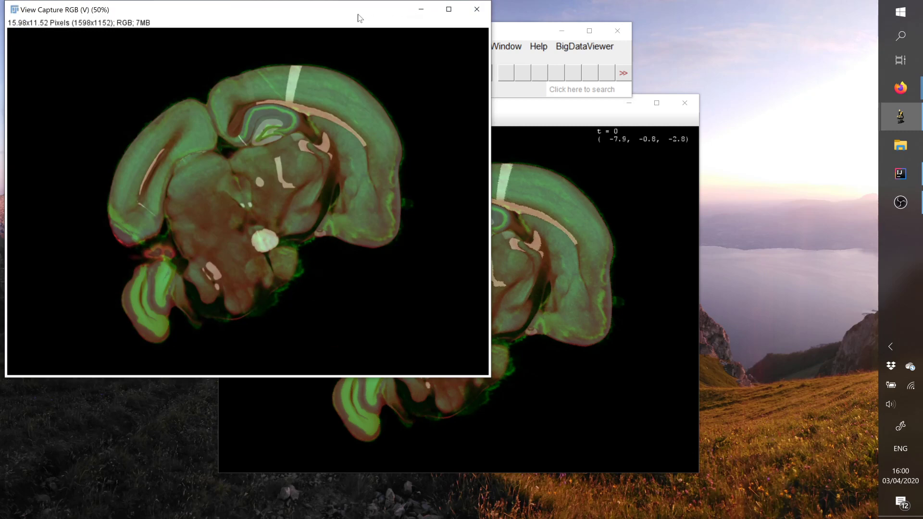
Centre the RGB capture and magnify its cortex up to 800%
{"action": "left_click_drag", "start_coordinate": [333, 13], "coordinate": [561, 122]}
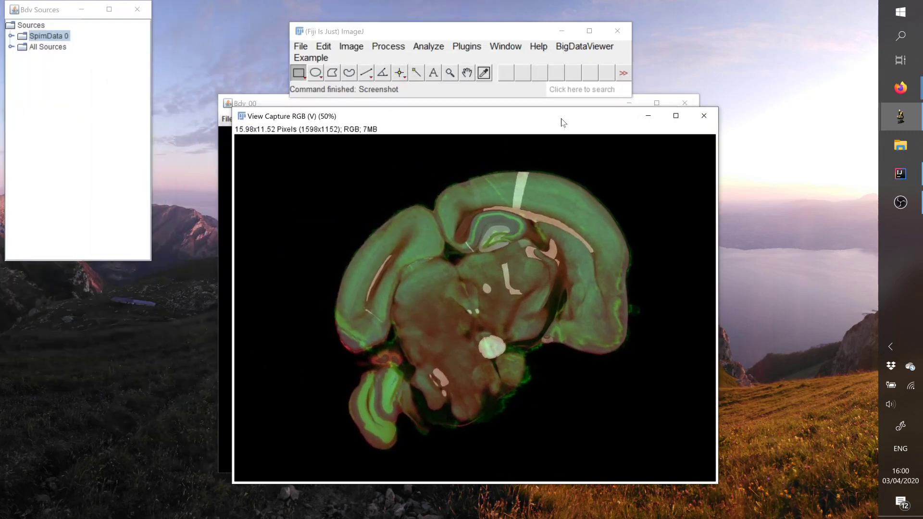
{"action": "left_click", "coordinate": [450, 72]}
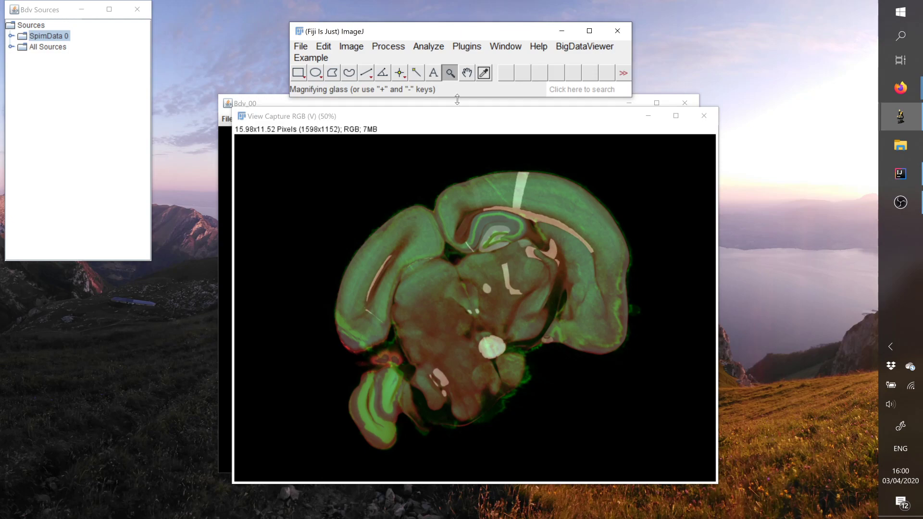
{"action": "left_click", "coordinate": [495, 201]}
{"action": "left_click", "coordinate": [512, 254]}
{"action": "left_click", "coordinate": [498, 261]}
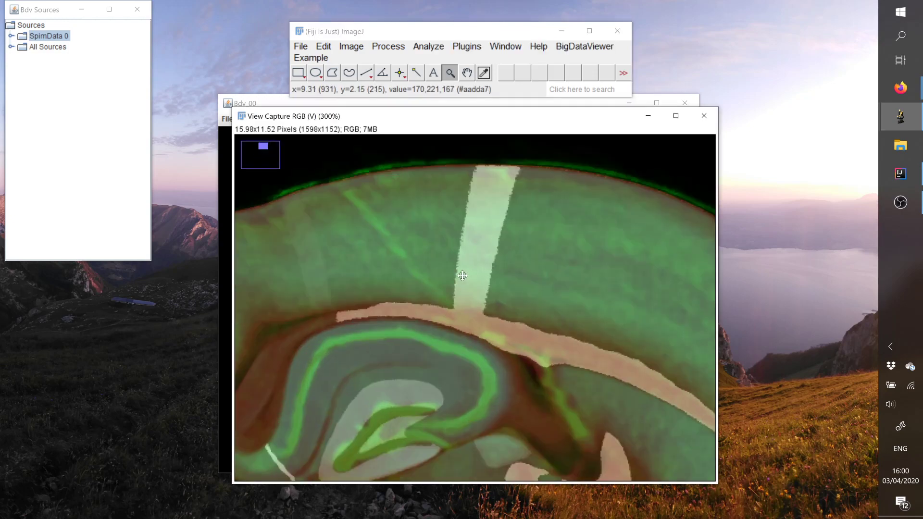
{"action": "left_click", "coordinate": [476, 272]}
{"action": "left_click", "coordinate": [455, 281]}
Zoom the capture back out to 50%, dismiss the network popup, and minimize it
{"action": "right_click", "coordinate": [455, 281]}
{"action": "right_click", "coordinate": [455, 280]}
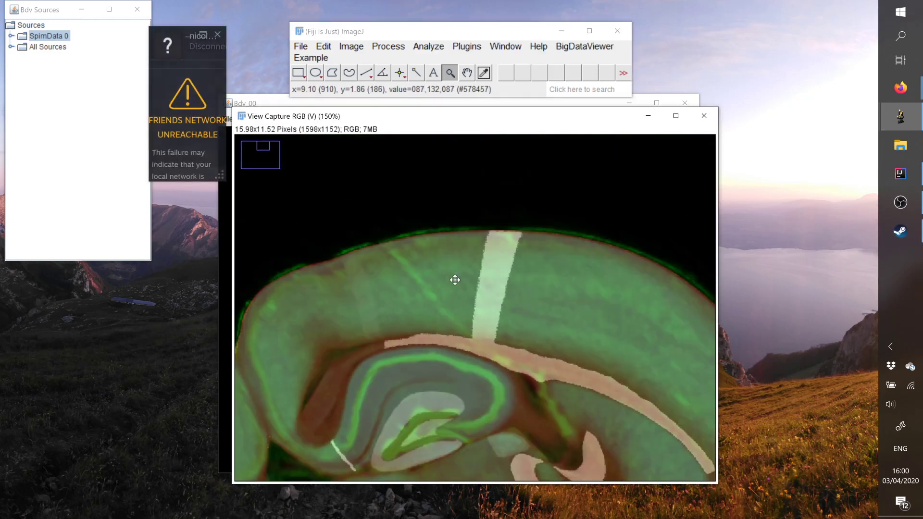
{"action": "right_click", "coordinate": [454, 280]}
{"action": "right_click", "coordinate": [455, 280]}
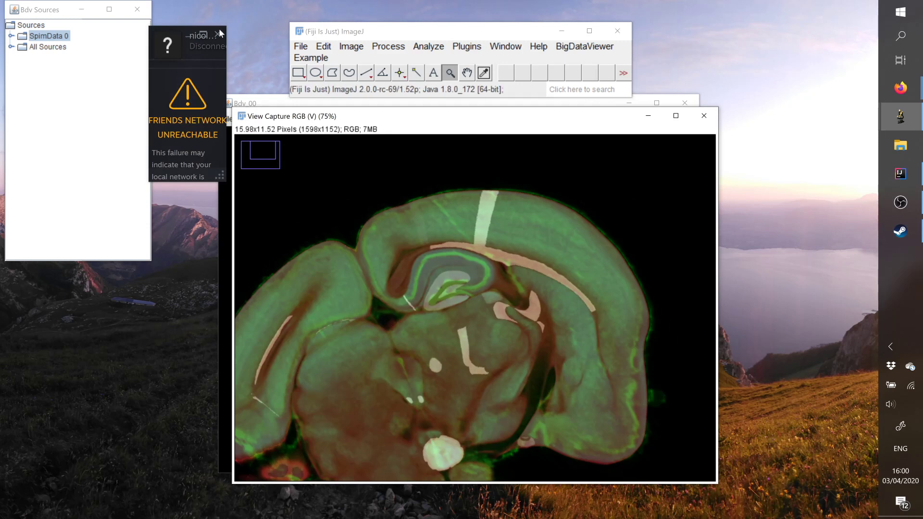
{"action": "left_click", "coordinate": [219, 33]}
{"action": "right_click", "coordinate": [467, 272]}
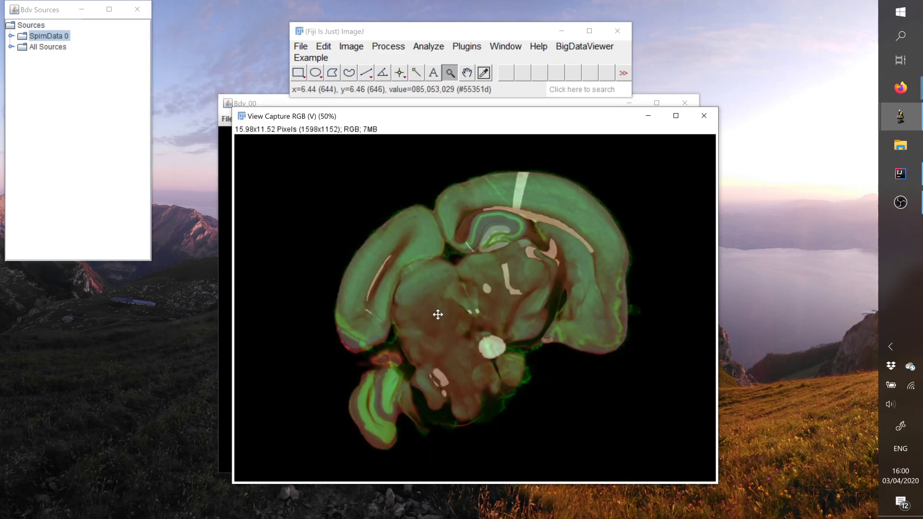
{"action": "left_click_drag", "start_coordinate": [549, 117], "coordinate": [533, 115]}
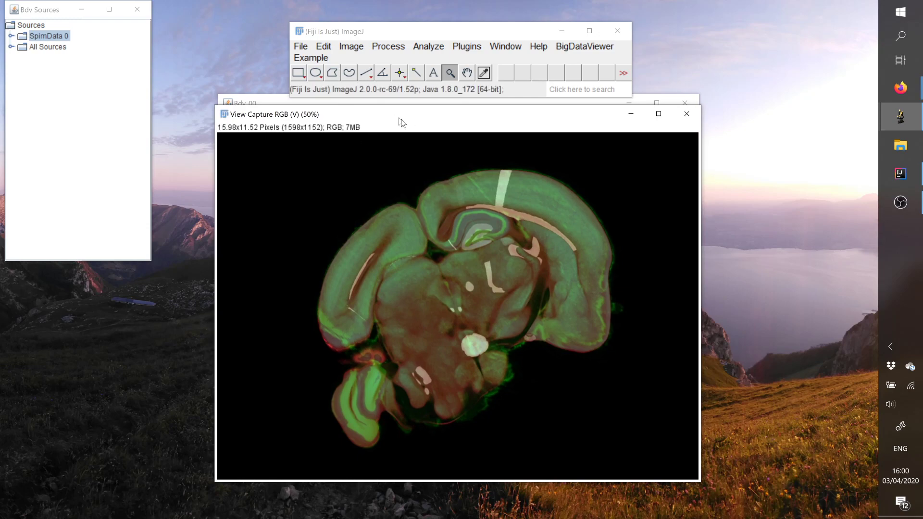
{"action": "left_click_drag", "start_coordinate": [399, 119], "coordinate": [440, 126]}
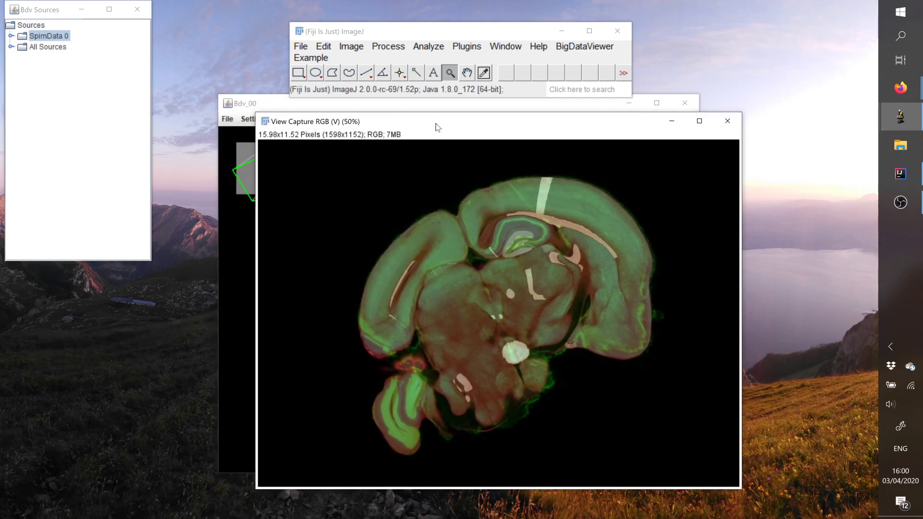
{"action": "left_click", "coordinate": [671, 121]}
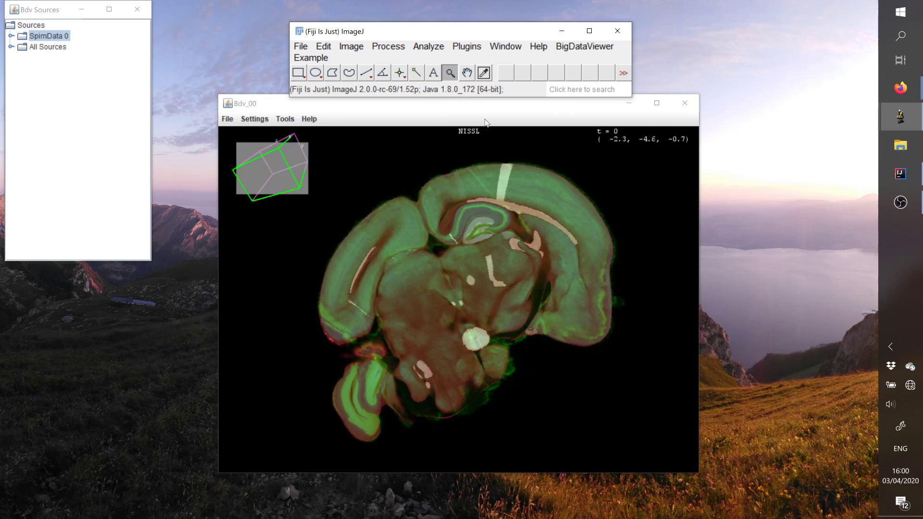
Take another Bdv screenshot with TargetPixelSizeInXY set to 0.1
{"action": "left_click", "coordinate": [585, 46]}
{"action": "mouse_move", "coordinate": [600, 65]}
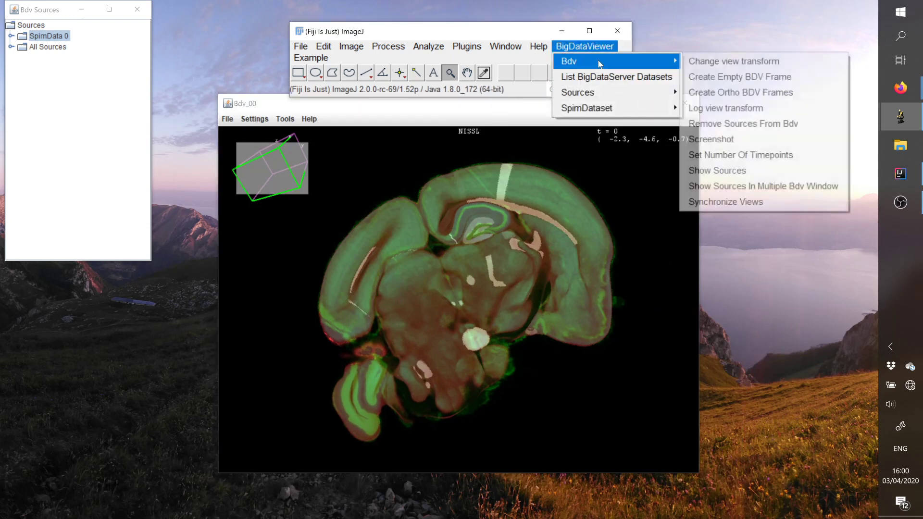
{"action": "left_click", "coordinate": [716, 139]}
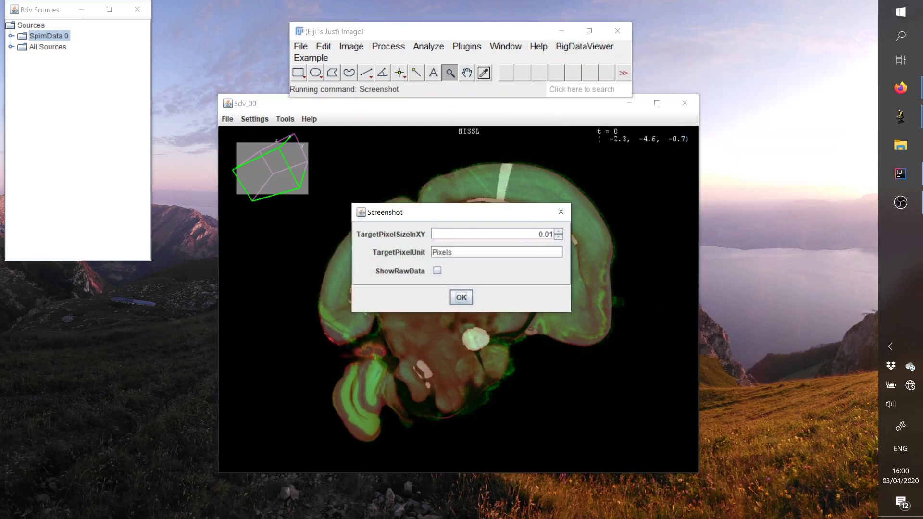
{"action": "type", "text": "0.1"}
{"action": "left_click", "coordinate": [460, 298]}
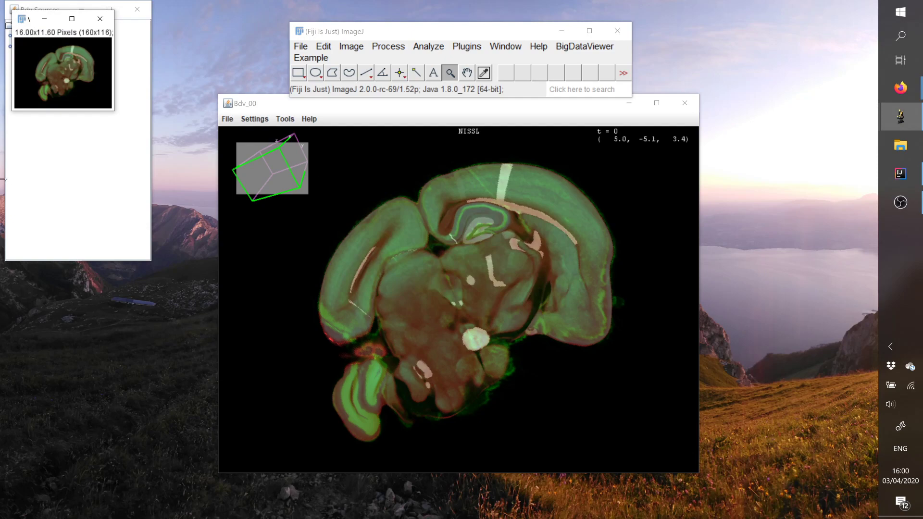
Magnify the 160×116 capture up to 800%, then zoom back out to 300%
{"action": "left_click", "coordinate": [76, 76]}
{"action": "left_click", "coordinate": [76, 77]}
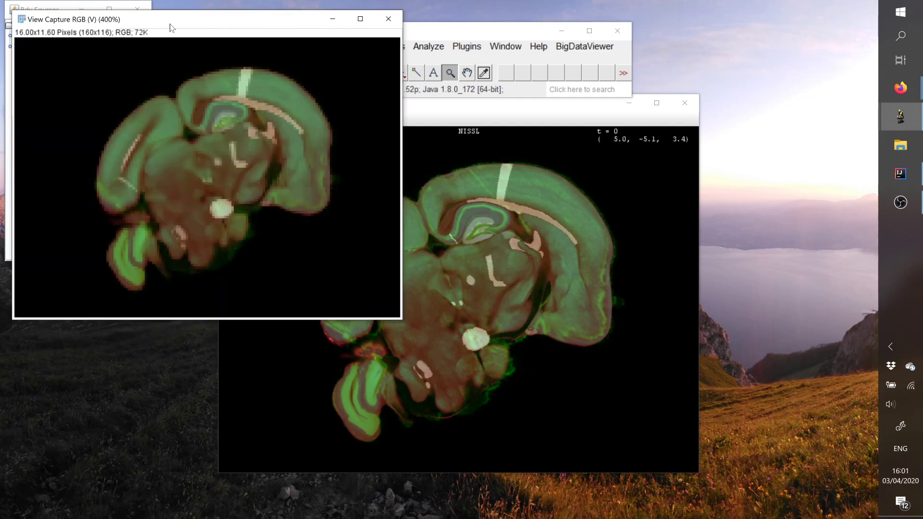
{"action": "left_click_drag", "start_coordinate": [171, 27], "coordinate": [489, 88]}
{"action": "left_click", "coordinate": [552, 220]}
{"action": "left_click", "coordinate": [554, 222]}
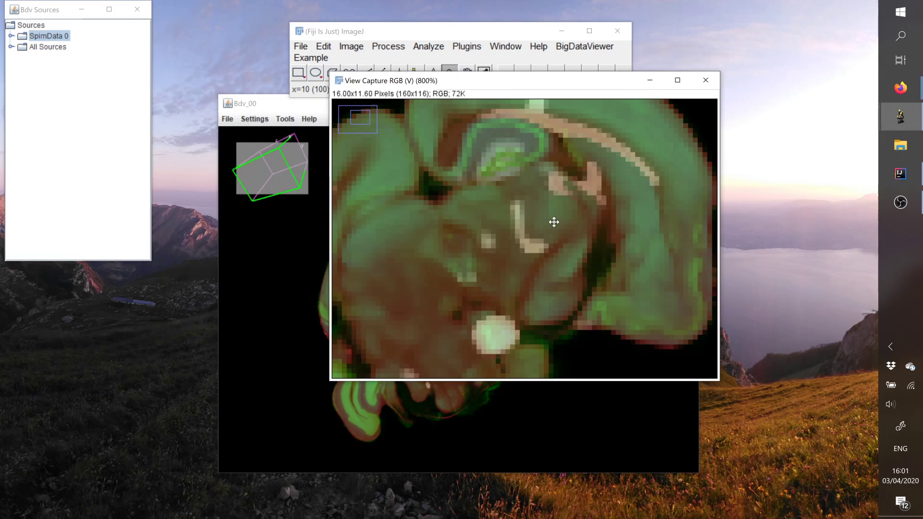
{"action": "right_click", "coordinate": [554, 221]}
{"action": "right_click", "coordinate": [552, 219]}
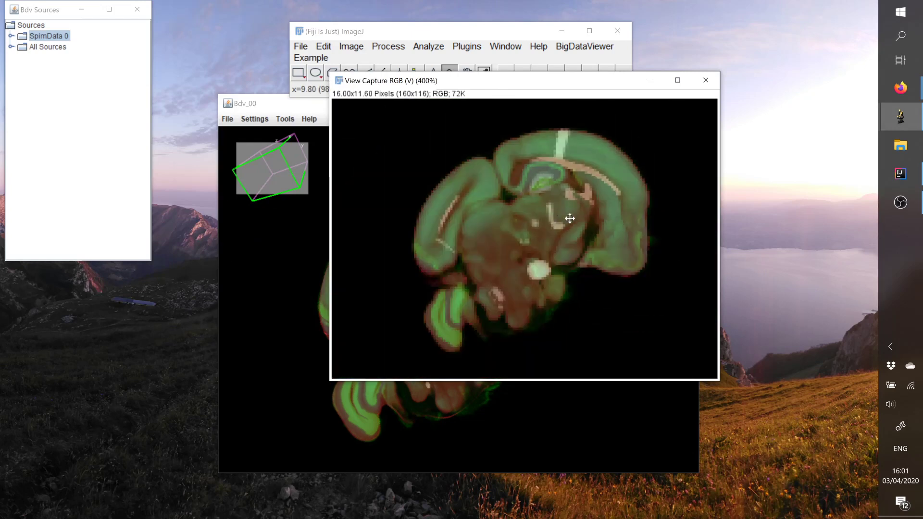
{"action": "right_click", "coordinate": [570, 218]}
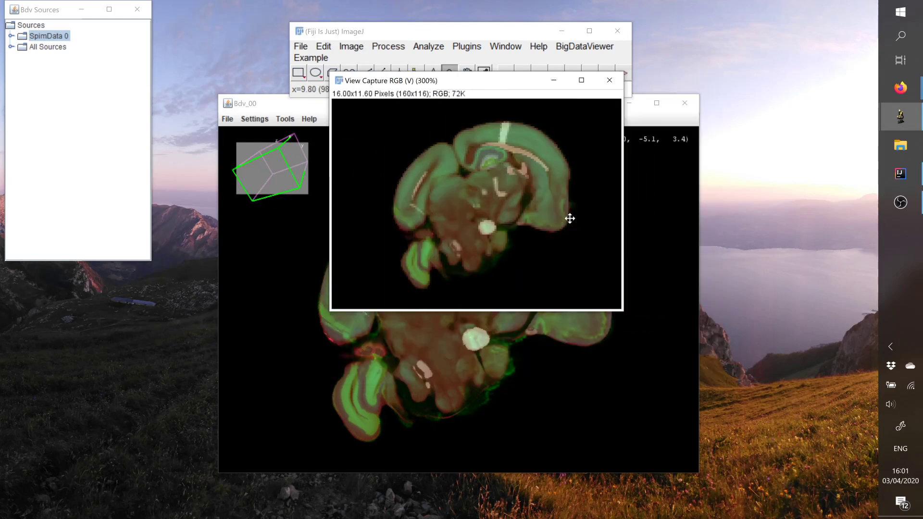
Close the small capture and screenshot at pixel size 0.01 with ShowRawData ticked
{"action": "left_click", "coordinate": [609, 80]}
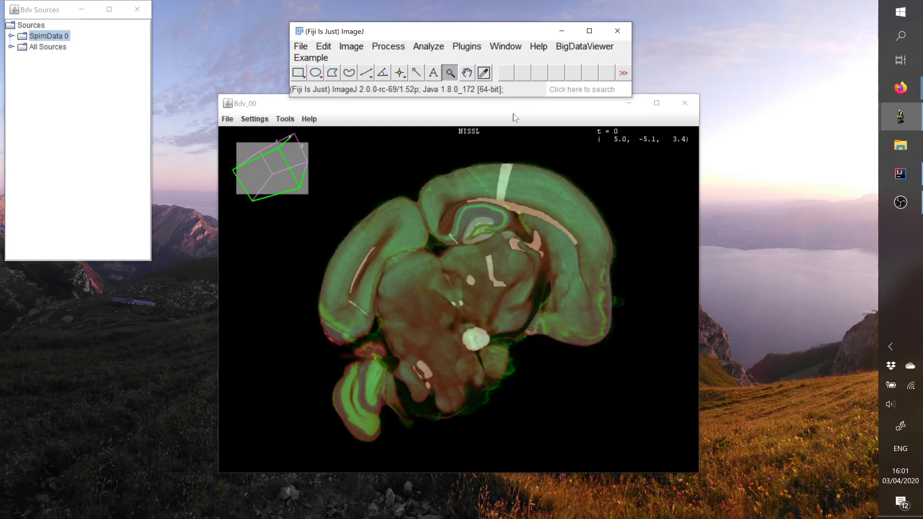
{"action": "left_click", "coordinate": [575, 81]}
{"action": "left_click", "coordinate": [584, 46]}
{"action": "mouse_move", "coordinate": [587, 61]}
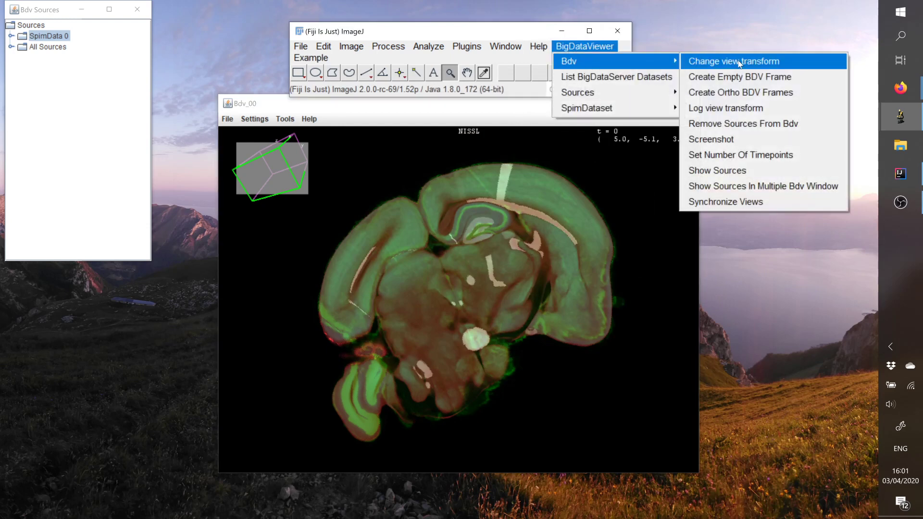
{"action": "left_click", "coordinate": [721, 144]}
{"action": "left_click", "coordinate": [437, 271]}
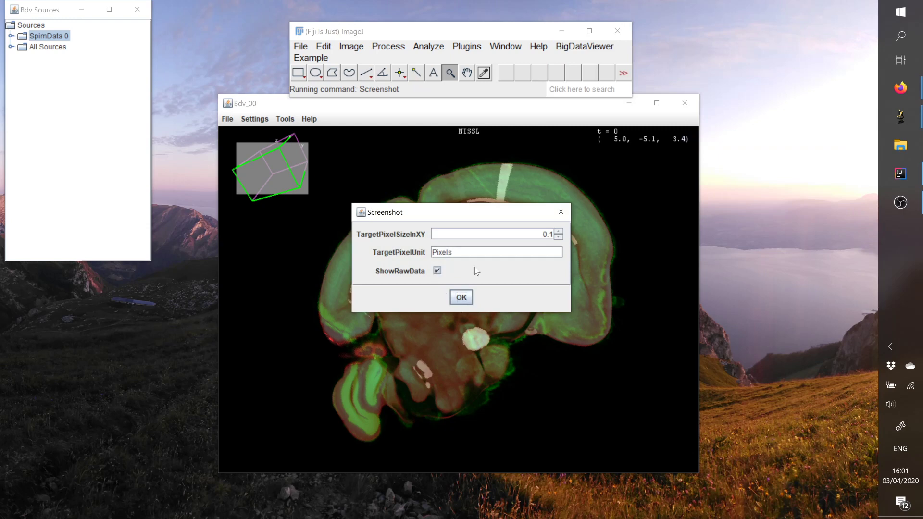
{"action": "double_click", "coordinate": [550, 234]}
{"action": "type", "text": "0.01"}
{"action": "left_click", "coordinate": [461, 298]}
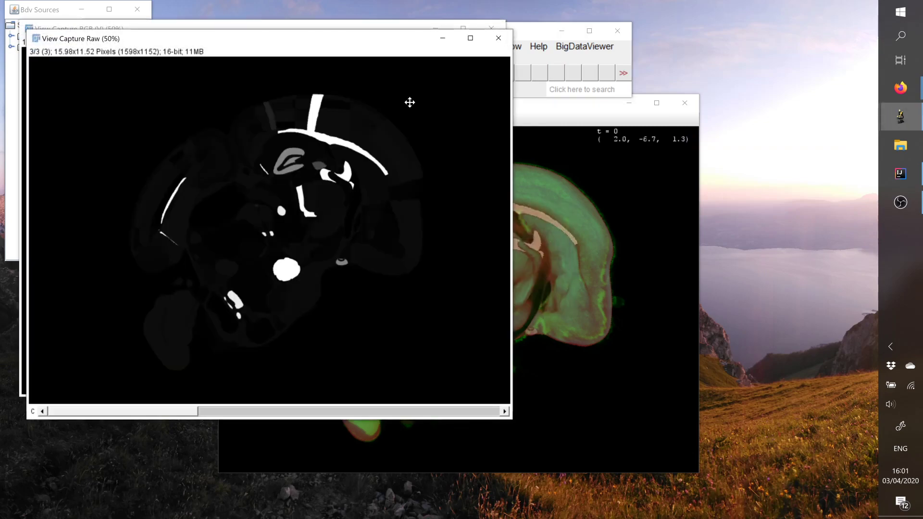
Arrange the raw and RGB capture windows, then minimize the RGB capture
{"action": "left_click_drag", "start_coordinate": [237, 42], "coordinate": [556, 107]}
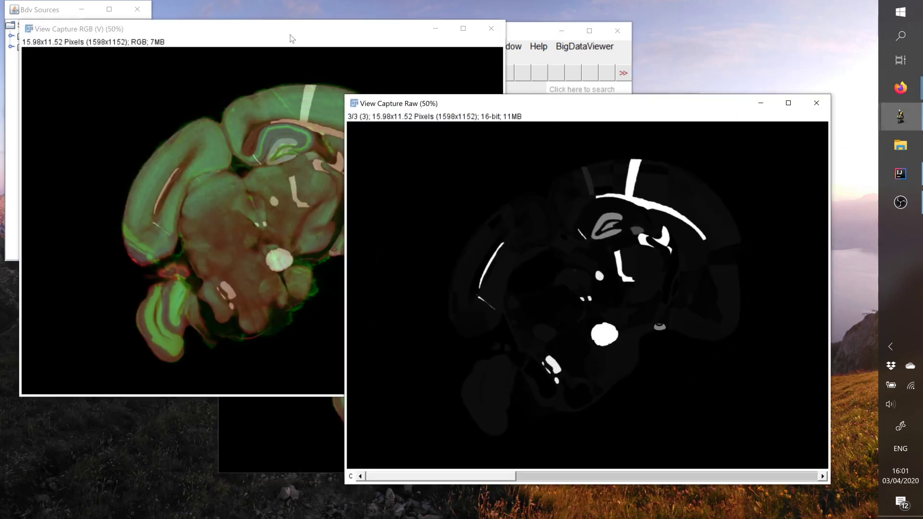
{"action": "left_click_drag", "start_coordinate": [291, 34], "coordinate": [376, 52]}
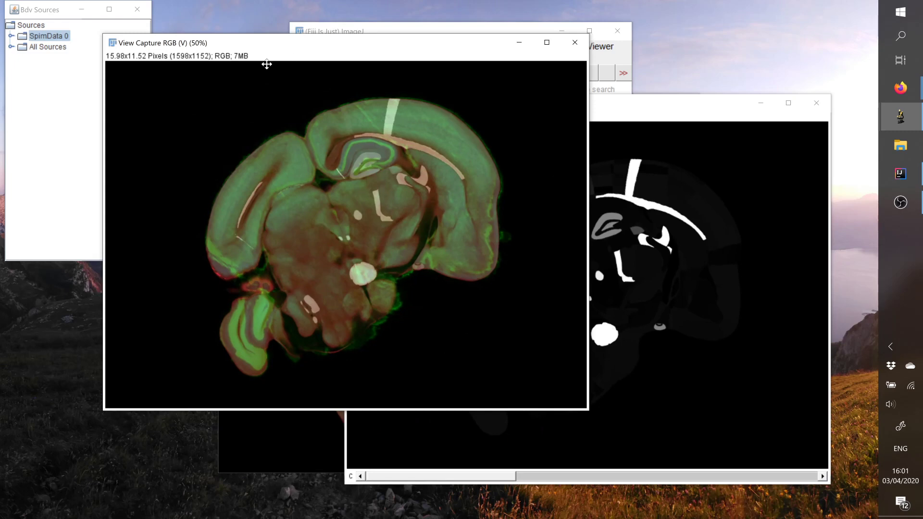
{"action": "left_click_drag", "start_coordinate": [663, 106], "coordinate": [443, 78]}
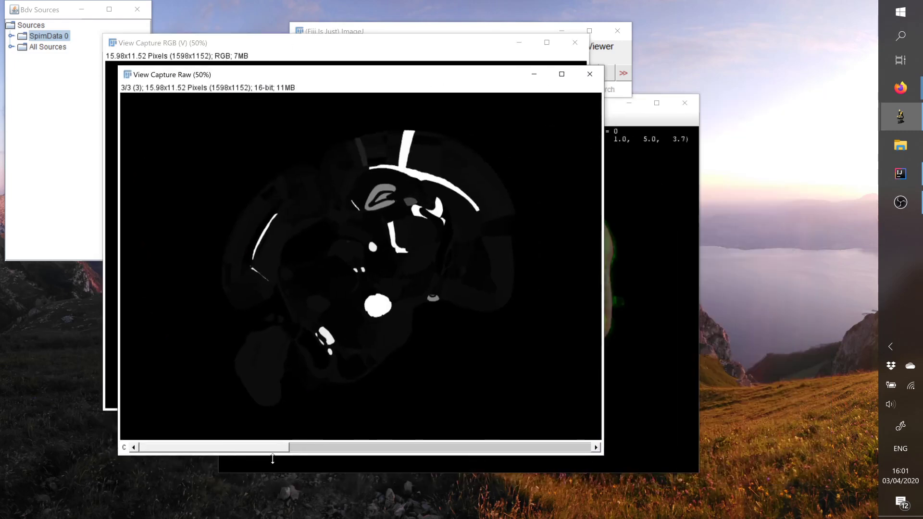
{"action": "left_click_drag", "start_coordinate": [267, 448], "coordinate": [221, 452]}
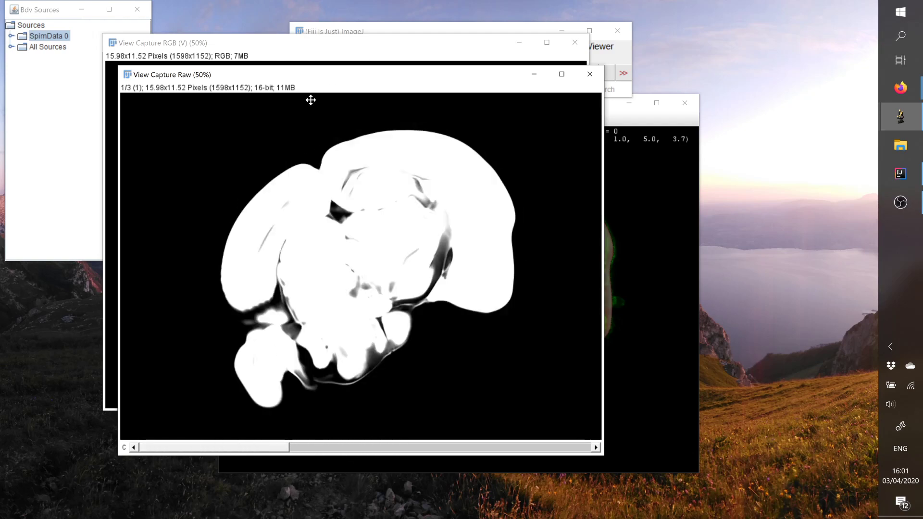
{"action": "left_click_drag", "start_coordinate": [279, 77], "coordinate": [376, 110]}
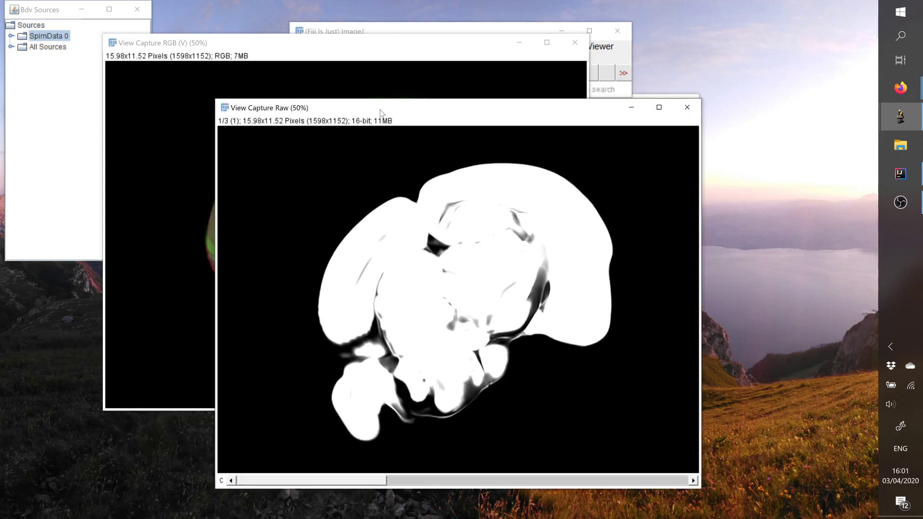
{"action": "left_click", "coordinate": [519, 46]}
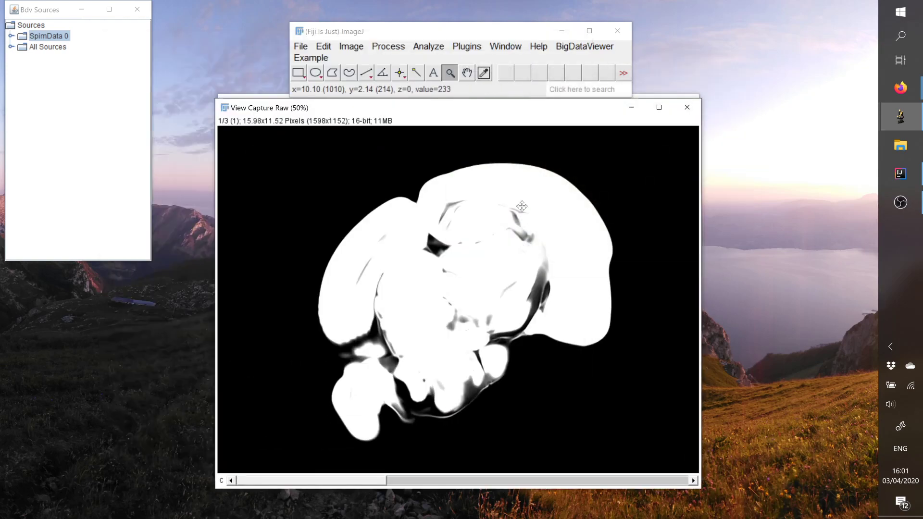
Apply Auto brightness/contrast to the raw capture
{"action": "left_click", "coordinate": [351, 46]}
{"action": "mouse_move", "coordinate": [380, 82]}
{"action": "left_click", "coordinate": [509, 83]}
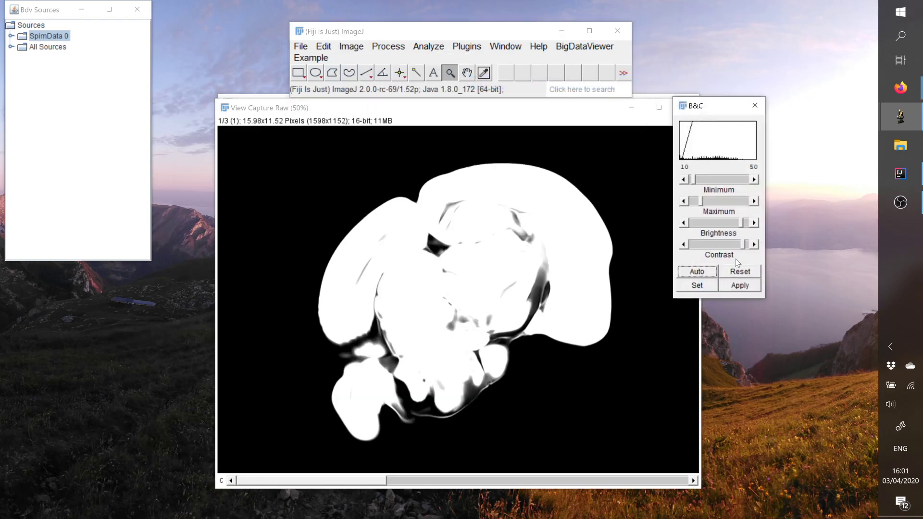
{"action": "left_click", "coordinate": [697, 271]}
{"action": "left_click_drag", "start_coordinate": [712, 105], "coordinate": [804, 136]}
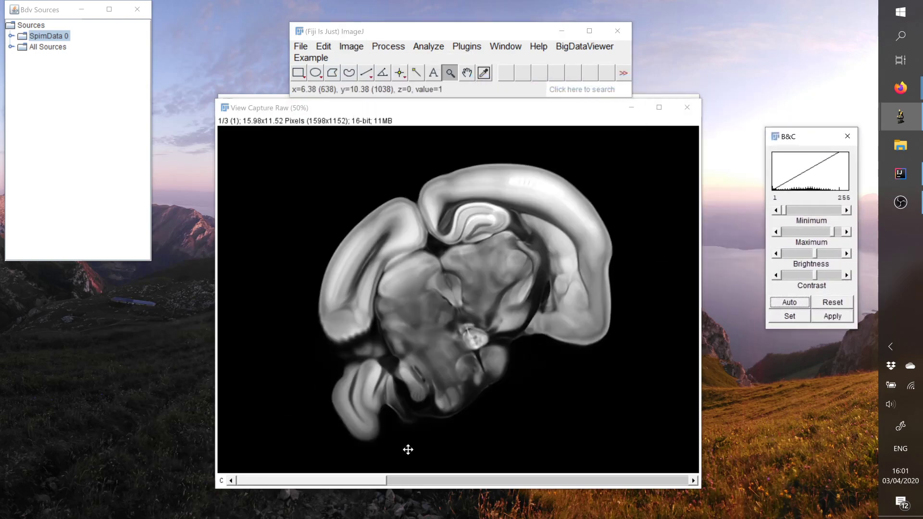
Step the raw capture through channels 2, 3, 2 and 1, then close it
{"action": "left_click", "coordinate": [560, 480]}
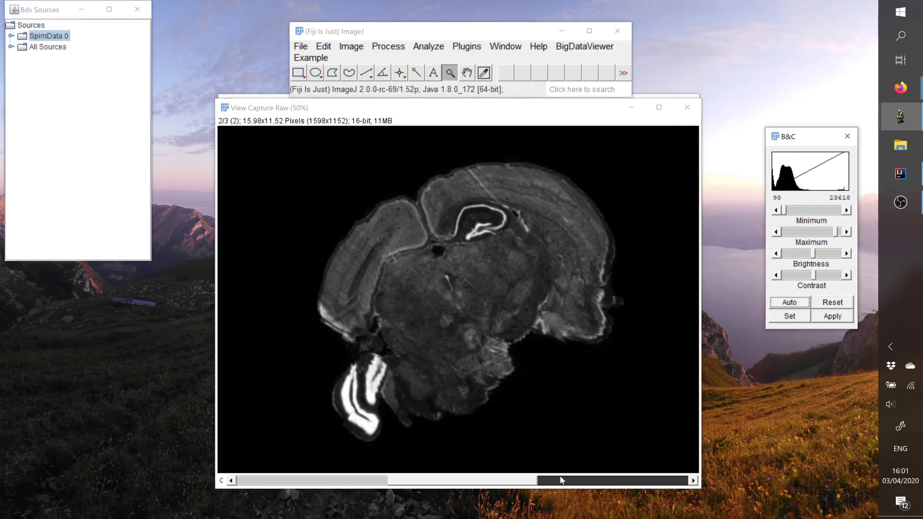
{"action": "left_click", "coordinate": [597, 479]}
{"action": "left_click", "coordinate": [505, 480]}
{"action": "left_click", "coordinate": [339, 482]}
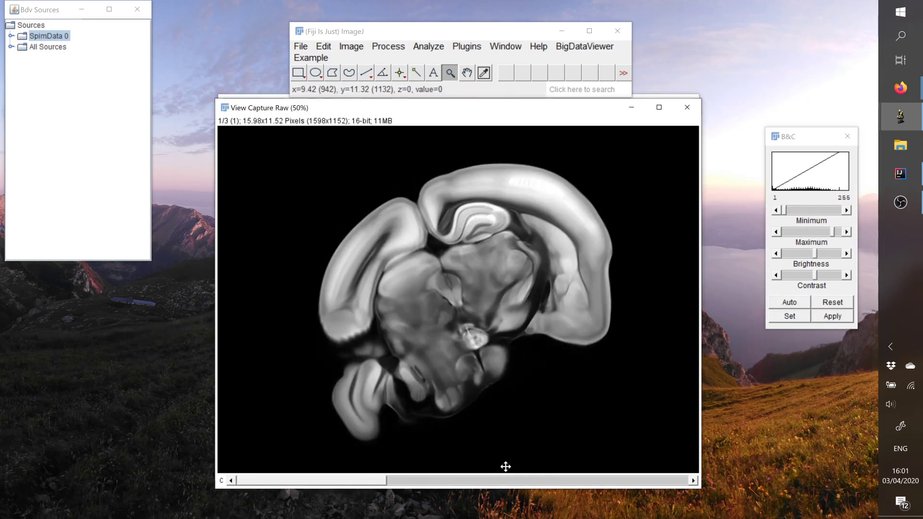
{"action": "left_click", "coordinate": [683, 109]}
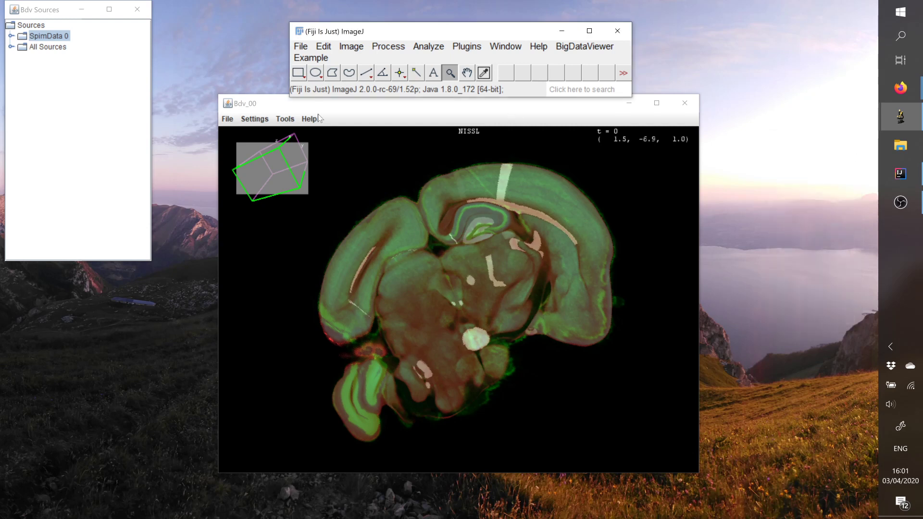
Rotate the brain to a different oblique slice and open the Current View To ImagePlus export dialog
{"action": "left_click_drag", "start_coordinate": [286, 108], "coordinate": [274, 127]}
{"action": "left_click_drag", "start_coordinate": [423, 312], "coordinate": [489, 301]}
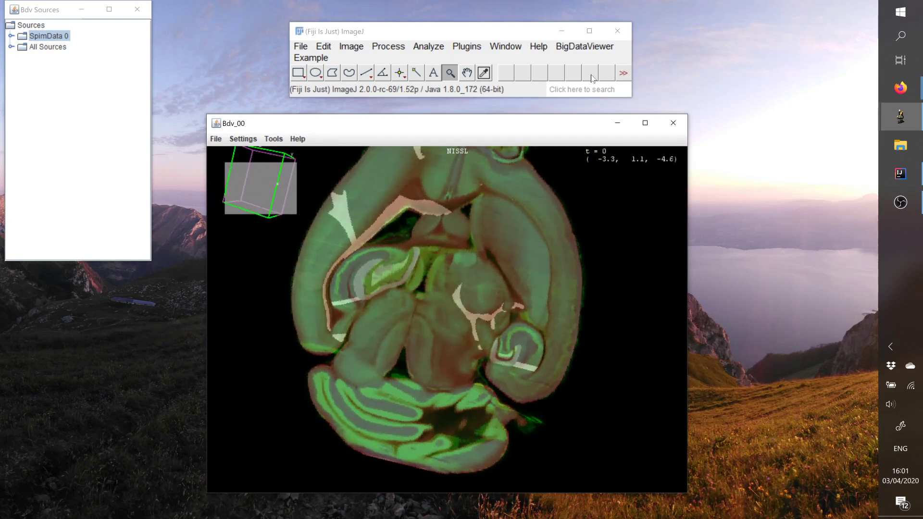
{"action": "left_click", "coordinate": [584, 46]}
{"action": "mouse_move", "coordinate": [675, 109]}
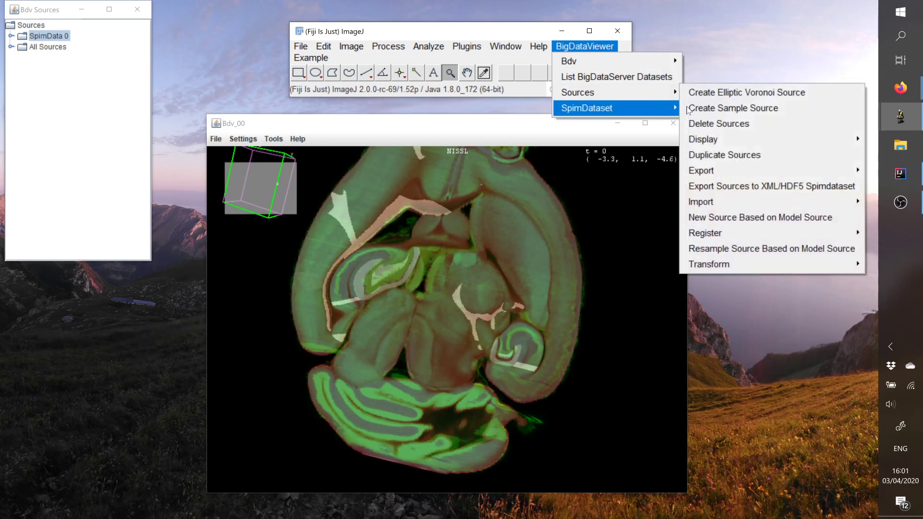
{"action": "mouse_move", "coordinate": [639, 92]}
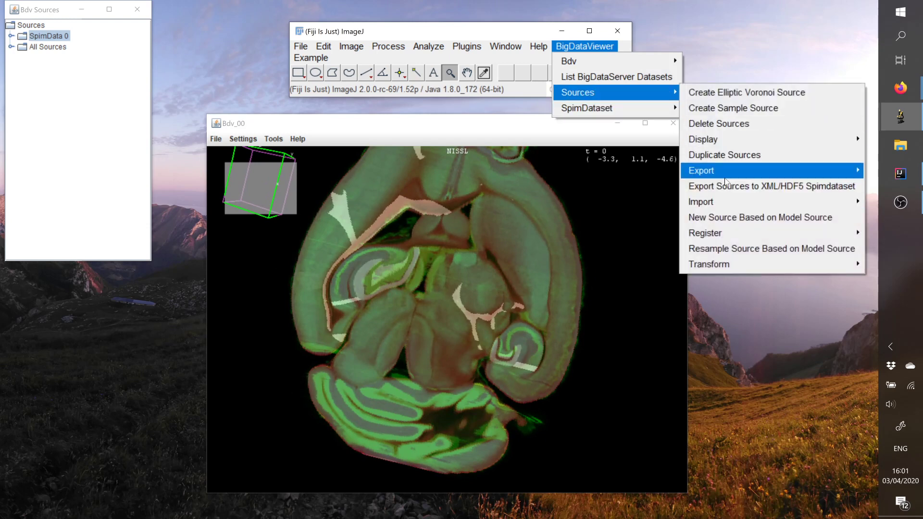
{"action": "mouse_move", "coordinate": [725, 177]}
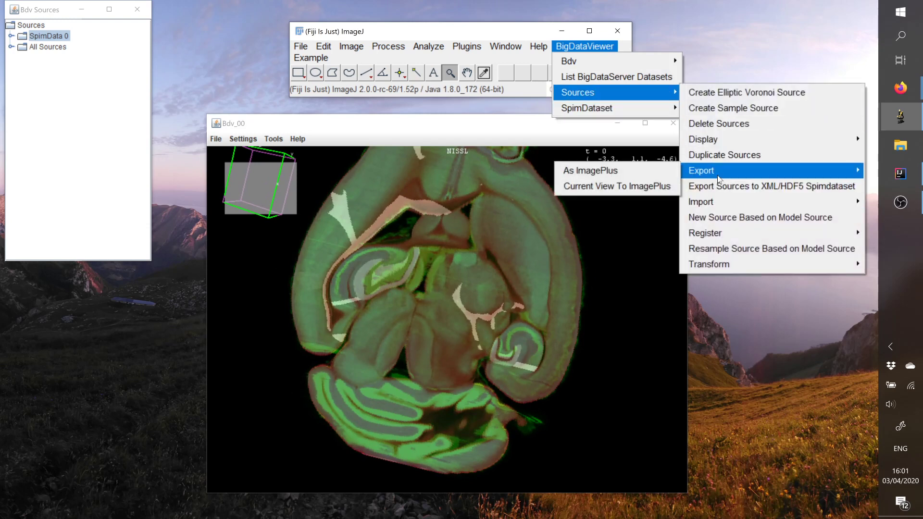
{"action": "left_click", "coordinate": [628, 187]}
{"action": "left_click_drag", "start_coordinate": [502, 74], "coordinate": [518, 66]}
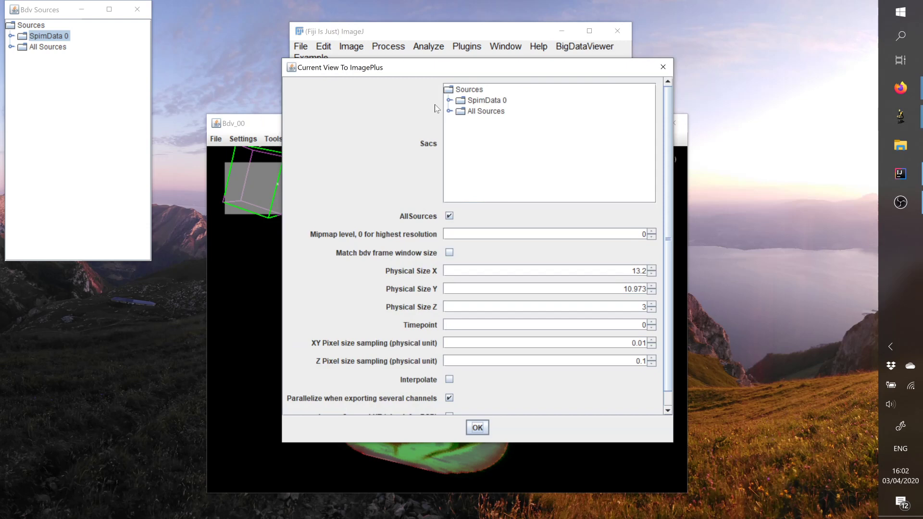
Export only the NISSL and ARA sources instead of all sources
{"action": "left_click", "coordinate": [450, 112]}
{"action": "left_click", "coordinate": [460, 122]}
{"action": "left_click", "coordinate": [502, 135]}
{"action": "left_click", "coordinate": [500, 145], "text": "ctrl"}
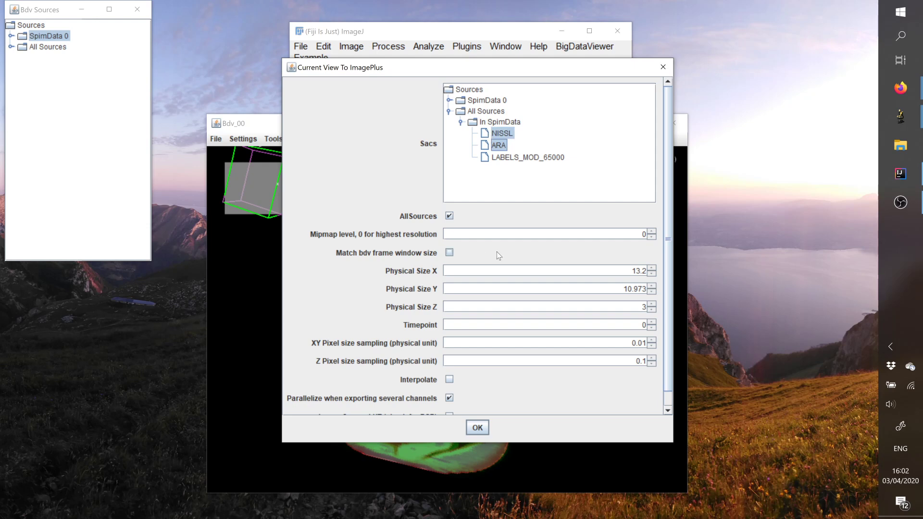
{"action": "left_click", "coordinate": [449, 216]}
Set mipmap level to 3 and size the export to match the viewer frame
{"action": "key", "text": "Tab"}
{"action": "type", "text": "3"}
{"action": "left_click", "coordinate": [450, 252]}
{"action": "left_click_drag", "start_coordinate": [474, 67], "coordinate": [641, 79]}
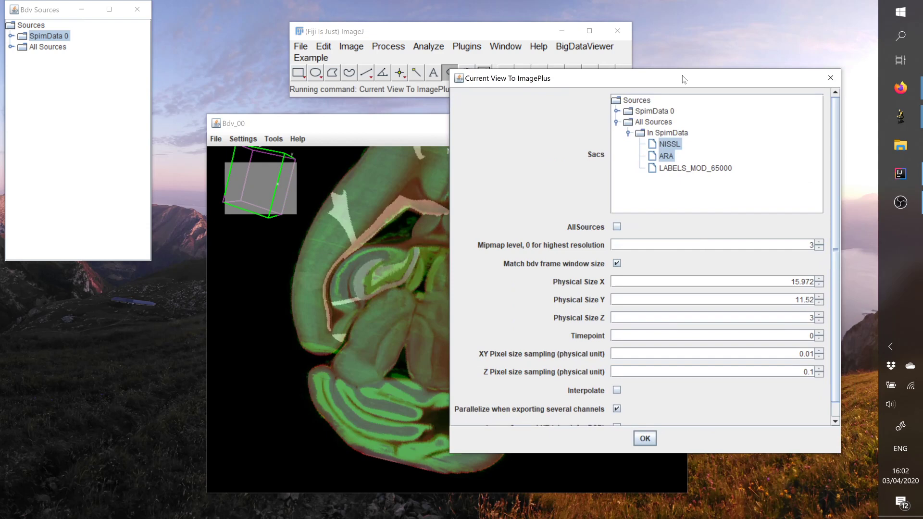
Stop matching the viewer frame and set Physical Size X, Y and Z to 5
{"action": "left_click_drag", "start_coordinate": [699, 72], "coordinate": [588, 86]}
{"action": "left_click_drag", "start_coordinate": [679, 295], "coordinate": [714, 297]}
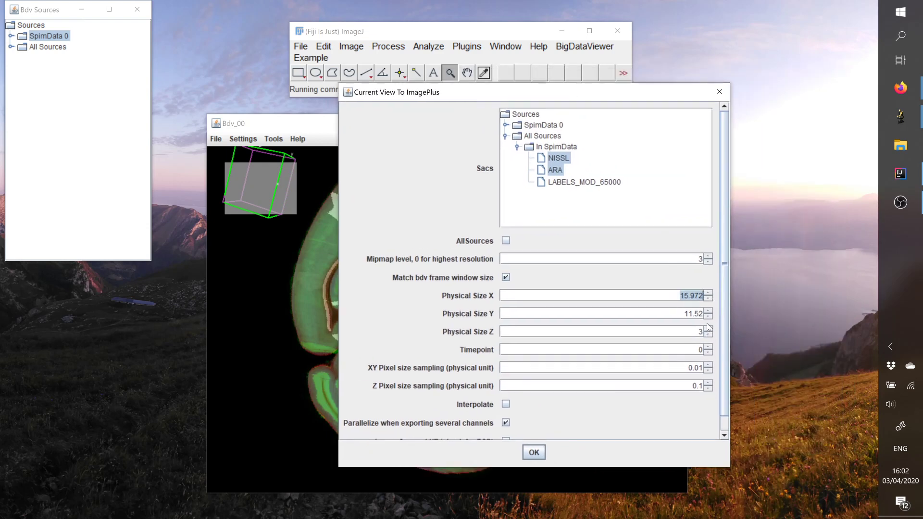
{"action": "type", "text": "5"}
{"action": "key", "text": "Tab"}
{"action": "left_click", "coordinate": [506, 277]}
{"action": "double_click", "coordinate": [692, 295]}
{"action": "type", "text": "5"}
{"action": "key", "text": "Tab"}
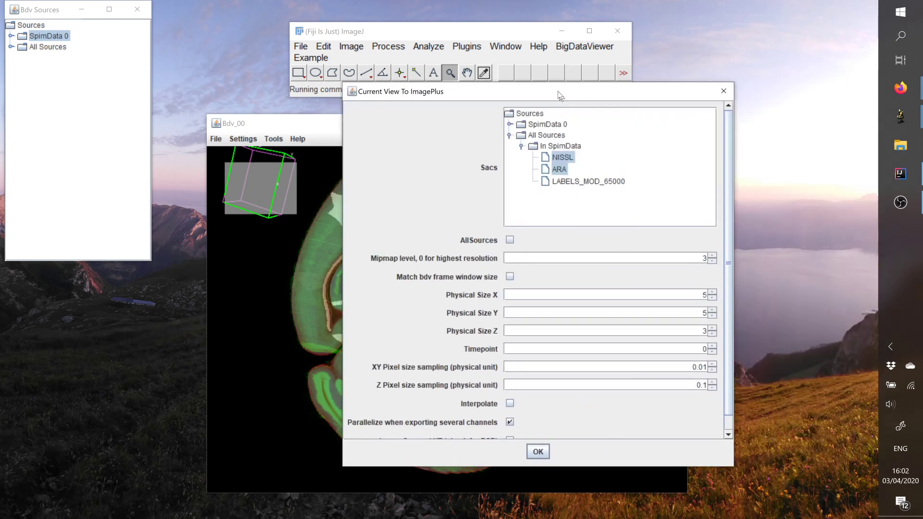
{"action": "left_click_drag", "start_coordinate": [555, 93], "coordinate": [535, 77]}
{"action": "key", "text": "Tab"}
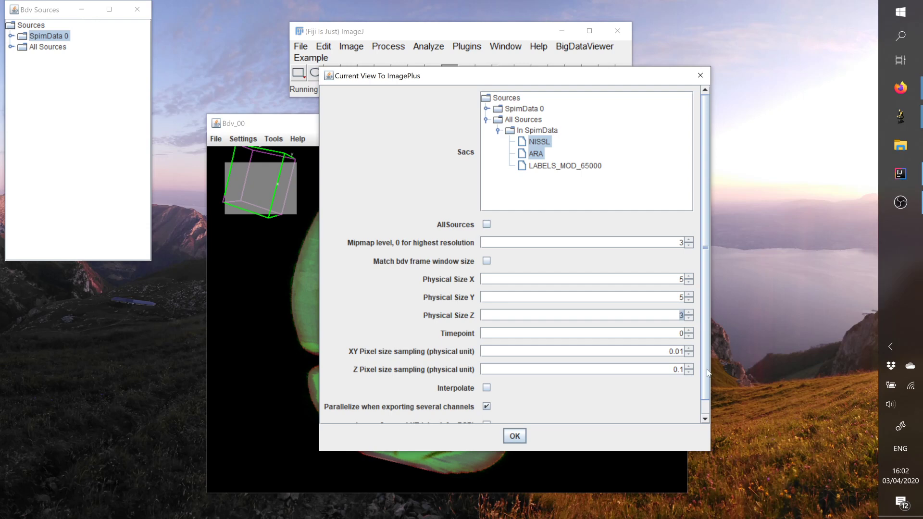
{"action": "type", "text": "5"}
{"action": "key", "text": "Tab"}
{"action": "key", "text": "Tab"}
{"action": "key", "text": "Tab"}
Set XY pixel size sampling to 0.02 and run the export
{"action": "left_click_drag", "start_coordinate": [705, 241], "coordinate": [708, 298]}
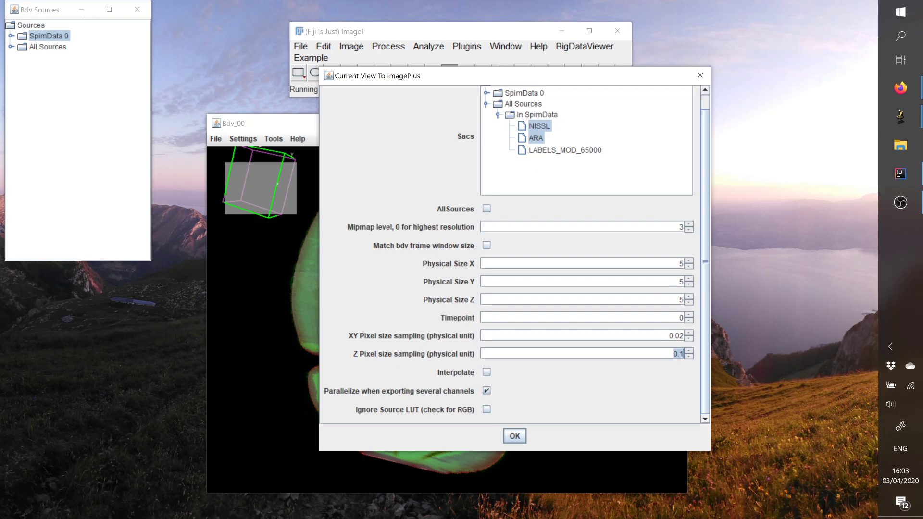
{"action": "left_click", "coordinate": [676, 336]}
{"action": "left_click", "coordinate": [486, 373]}
{"action": "double_click", "coordinate": [681, 227]}
{"action": "left_click", "coordinate": [516, 435]}
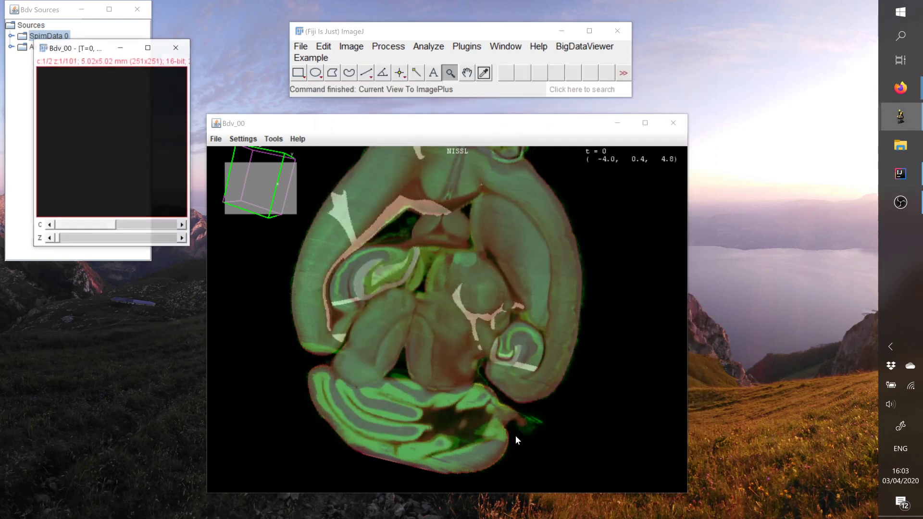
Zoom into the Bdv_00 stack and scroll through Z to slices with tissue
{"action": "left_click", "coordinate": [165, 177]}
{"action": "left_click", "coordinate": [164, 177]}
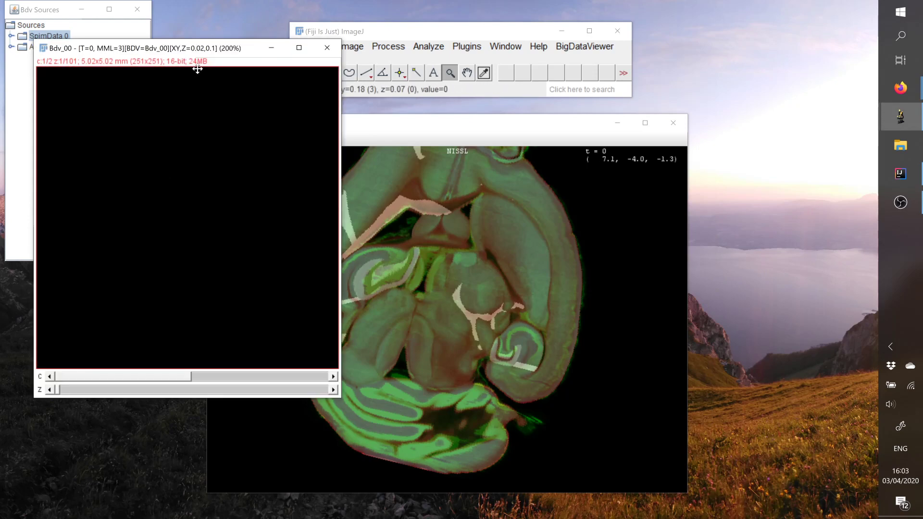
{"action": "left_click_drag", "start_coordinate": [197, 69], "coordinate": [492, 81]}
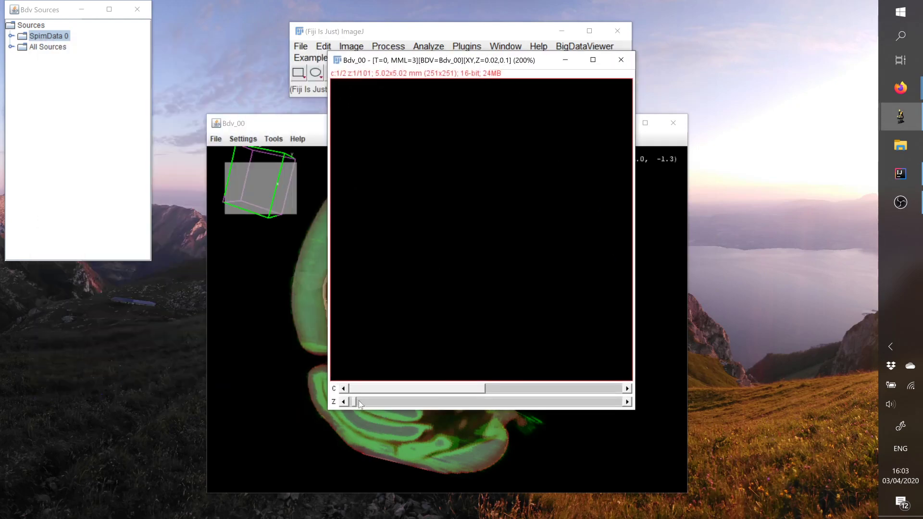
{"action": "left_click_drag", "start_coordinate": [359, 402], "coordinate": [475, 403]}
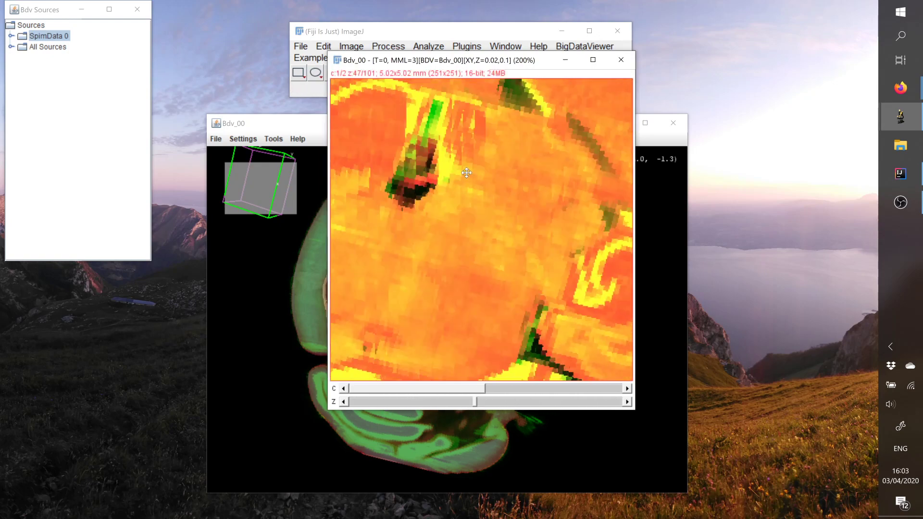
{"action": "left_click_drag", "start_coordinate": [491, 66], "coordinate": [514, 140]}
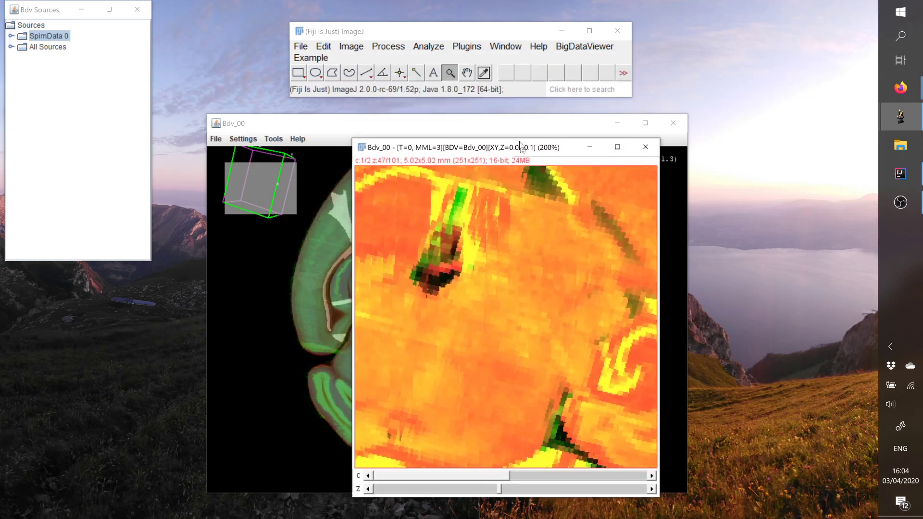
Zoom in further, switch to channel 2, and place the stack beside the brain viewer
{"action": "left_click", "coordinate": [545, 242]}
{"action": "left_click", "coordinate": [545, 241]}
{"action": "left_click", "coordinate": [545, 242]}
{"action": "left_click", "coordinate": [545, 242]}
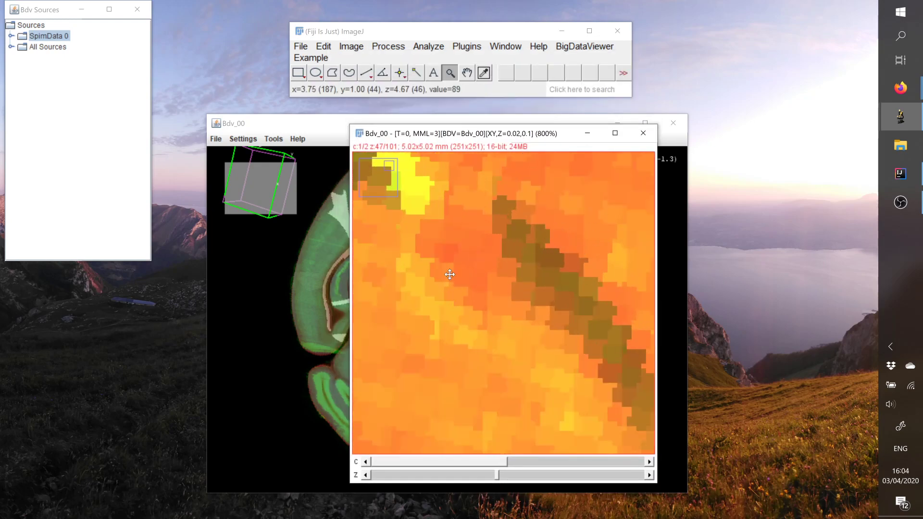
{"action": "scroll", "coordinate": [449, 275], "scroll_direction": "down", "scroll_amount": 4, "text": "ctrl"}
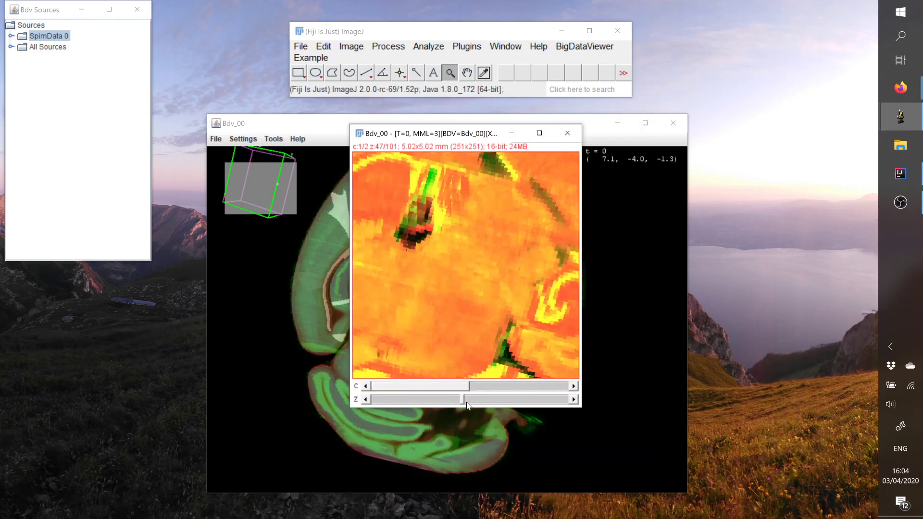
{"action": "mouse_move", "coordinate": [461, 399]}
{"action": "left_mouse_down"}
{"action": "mouse_move", "coordinate": [487, 401]}
{"action": "mouse_move", "coordinate": [406, 405]}
{"action": "mouse_move", "coordinate": [458, 406]}
{"action": "left_mouse_up"}
{"action": "left_click", "coordinate": [534, 386]}
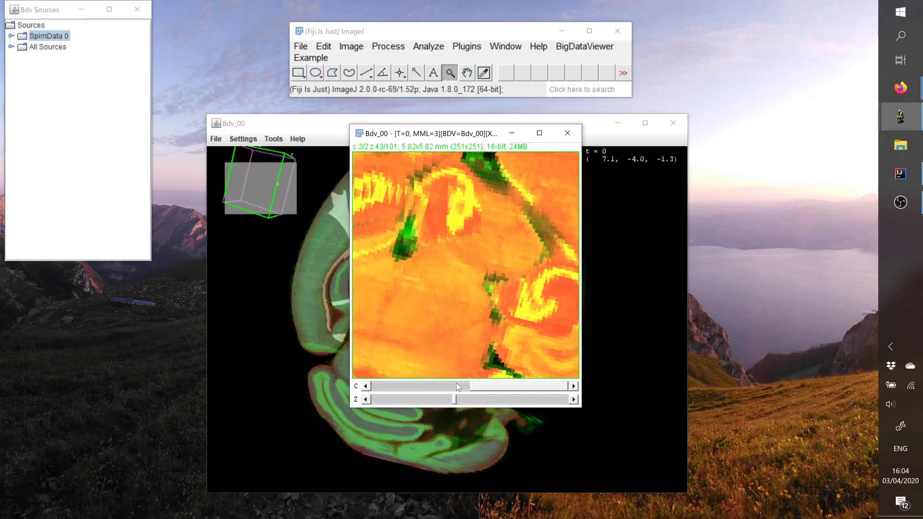
{"action": "left_click_drag", "start_coordinate": [487, 137], "coordinate": [733, 165]}
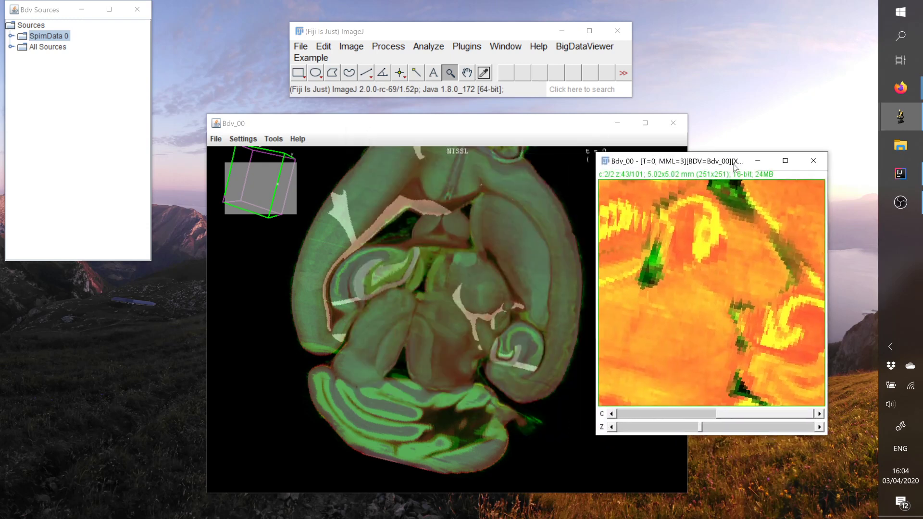